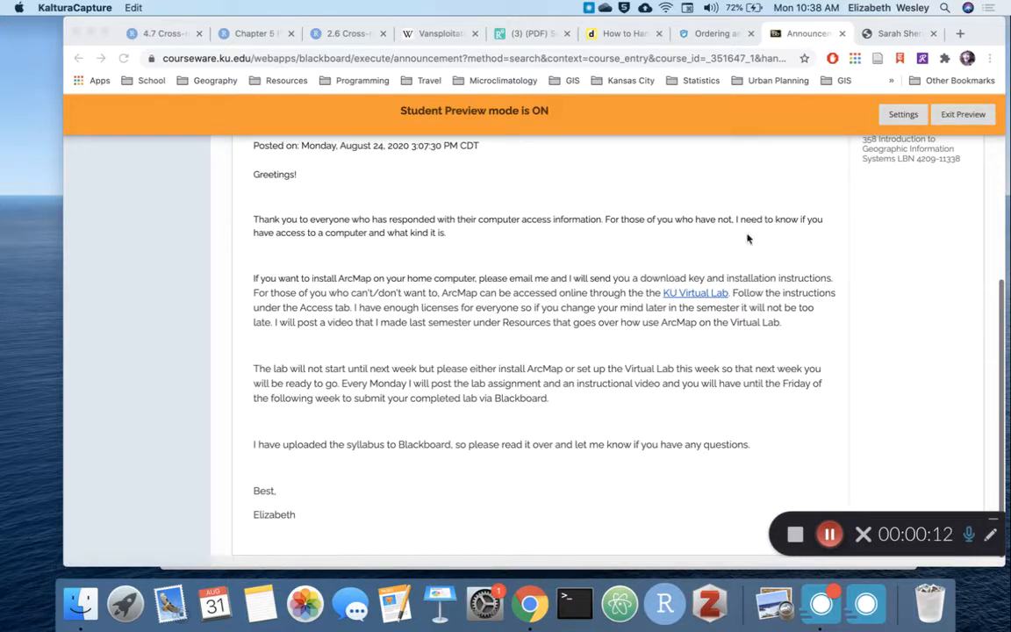
Step: Open the KU Virtual Lab page linked in the announcement and log on to Virtual Lab from its access instructions with the saved credentials
{"action": "left_click", "coordinate": [686, 299]}
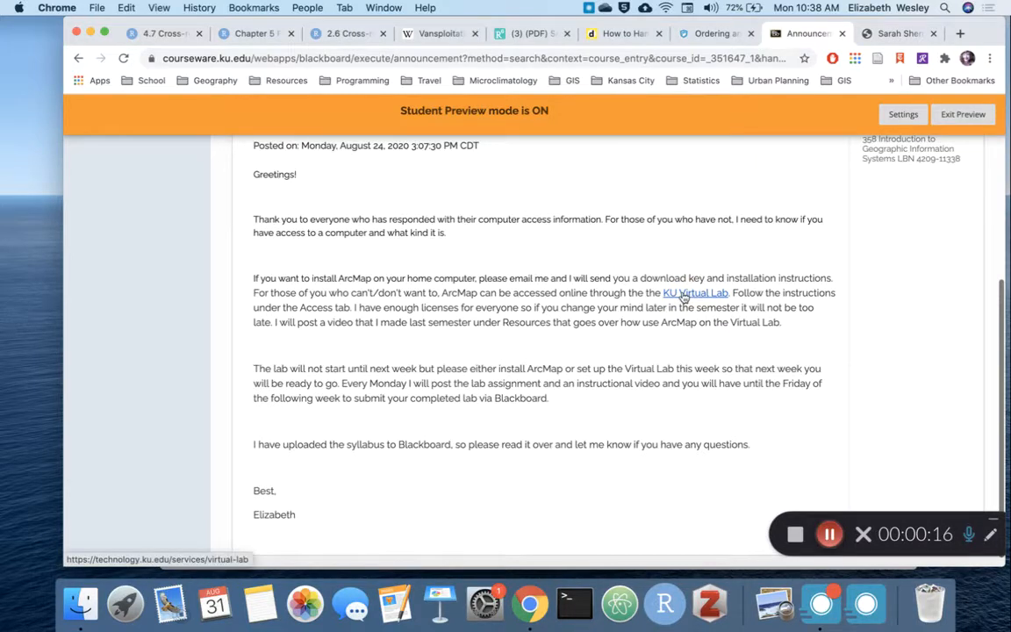
{"action": "left_click", "coordinate": [687, 295]}
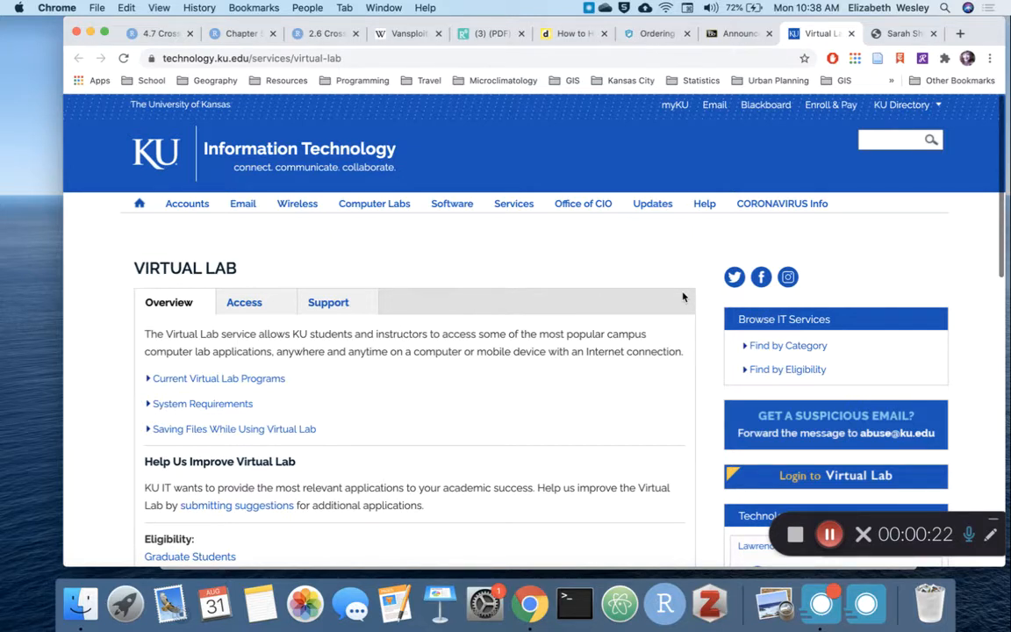
{"action": "scroll", "coordinate": [275, 413], "scroll_direction": "down", "scroll_amount": 1}
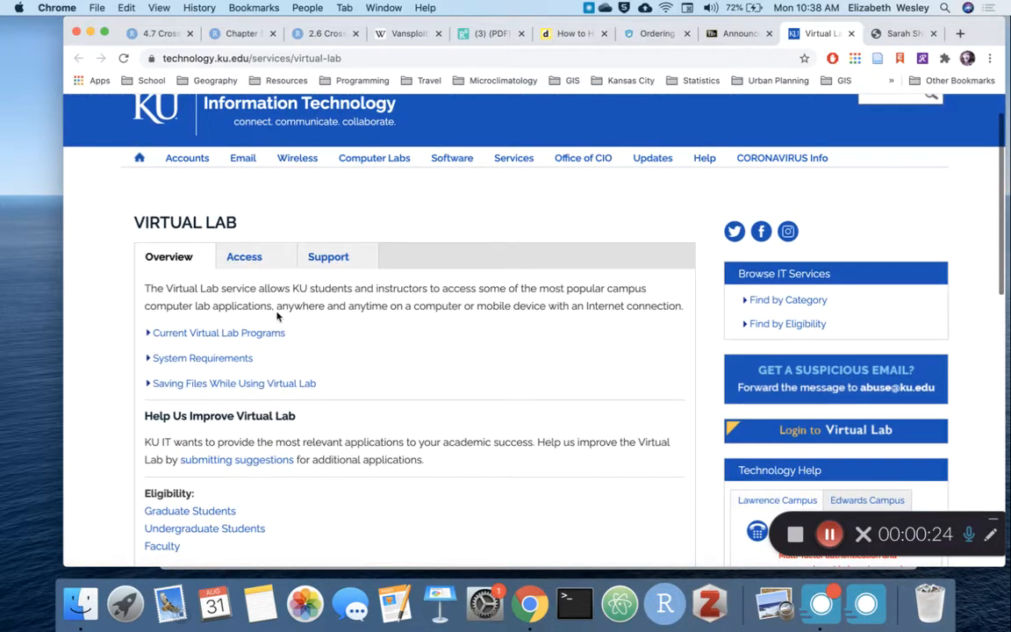
{"action": "left_click", "coordinate": [245, 257]}
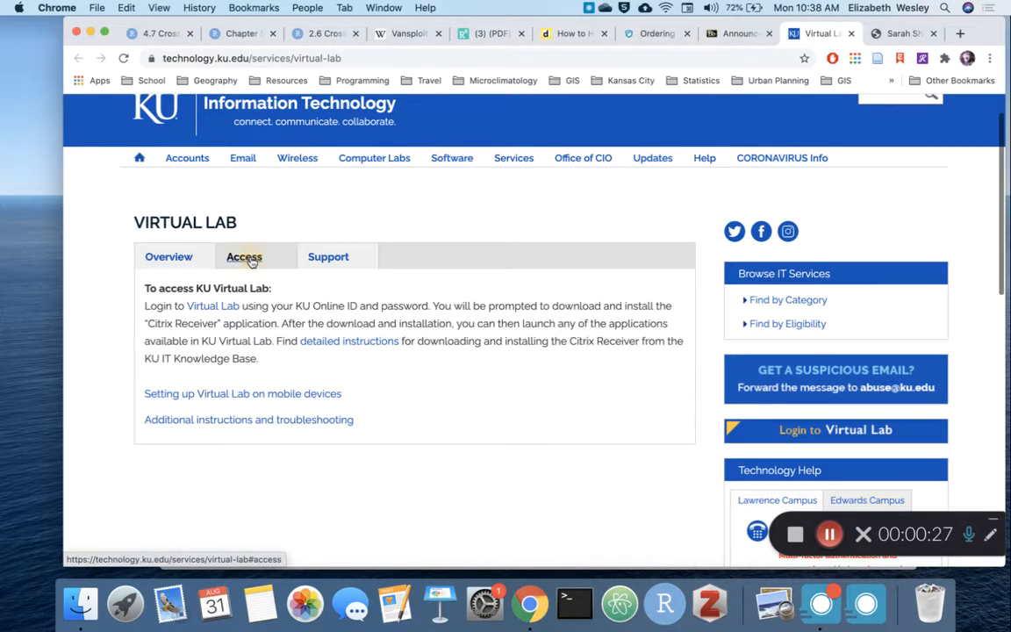
{"action": "left_click", "coordinate": [220, 311]}
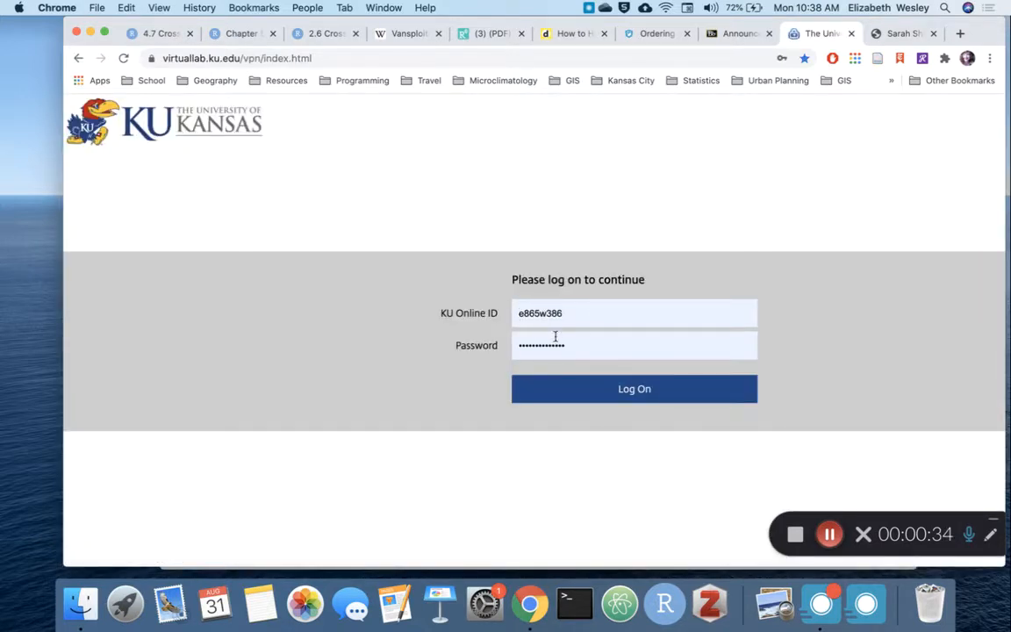
{"action": "left_click", "coordinate": [616, 390]}
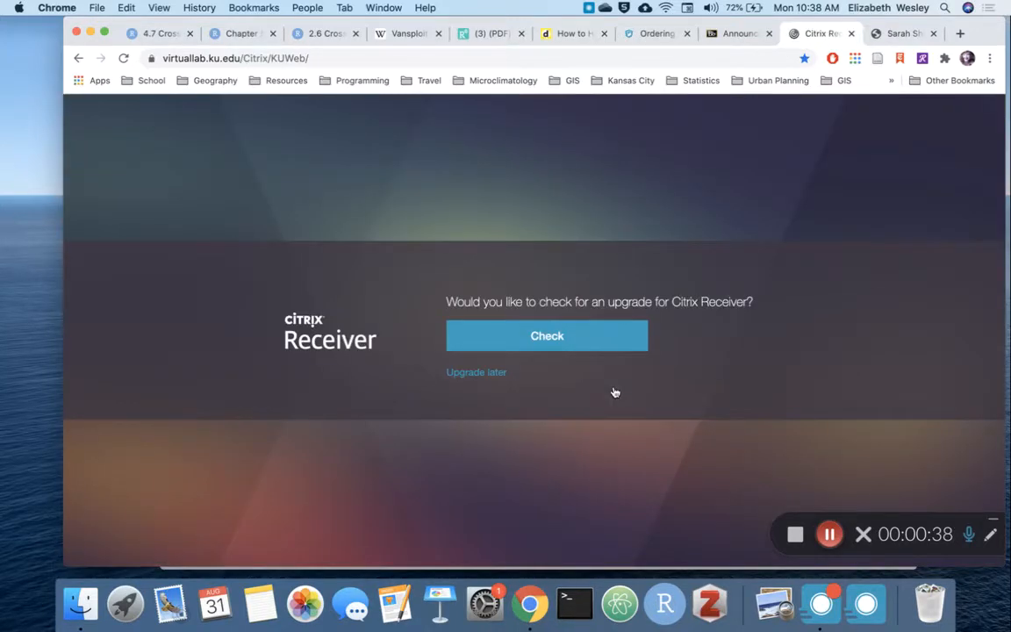
Step: Check for a Citrix Receiver upgrade, always allowing virtuallab.ku.edu to open Citrix Workspace Launcher.app
{"action": "left_click", "coordinate": [535, 338]}
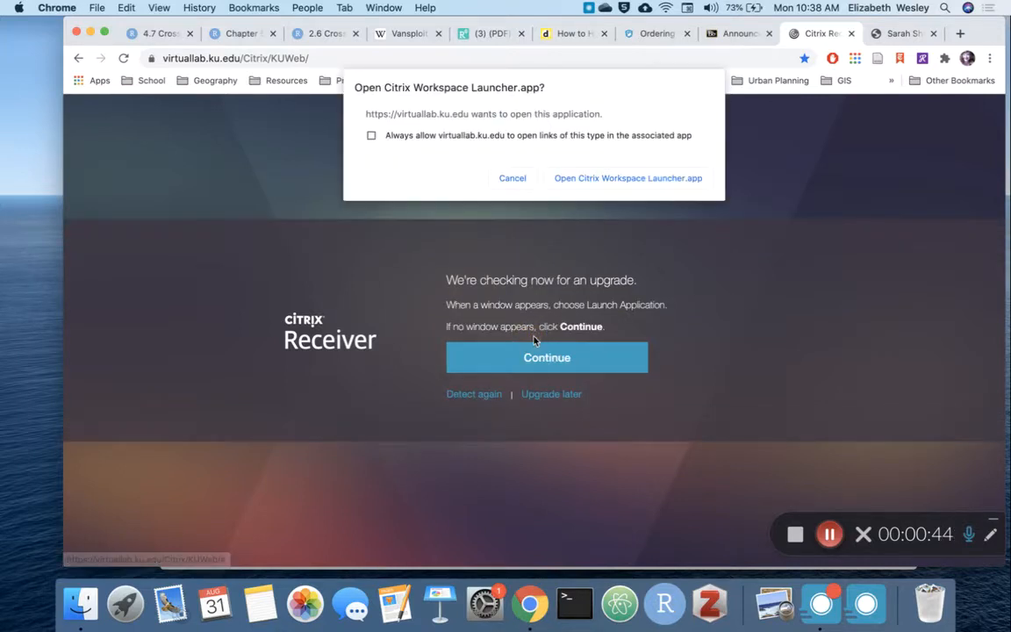
{"action": "left_click", "coordinate": [371, 136]}
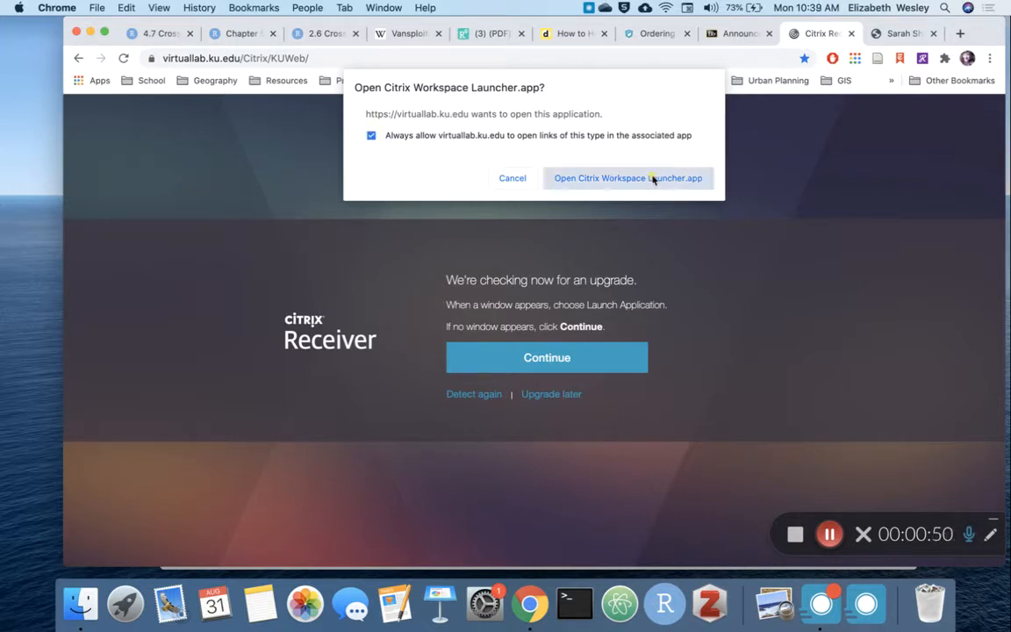
{"action": "left_click", "coordinate": [627, 178]}
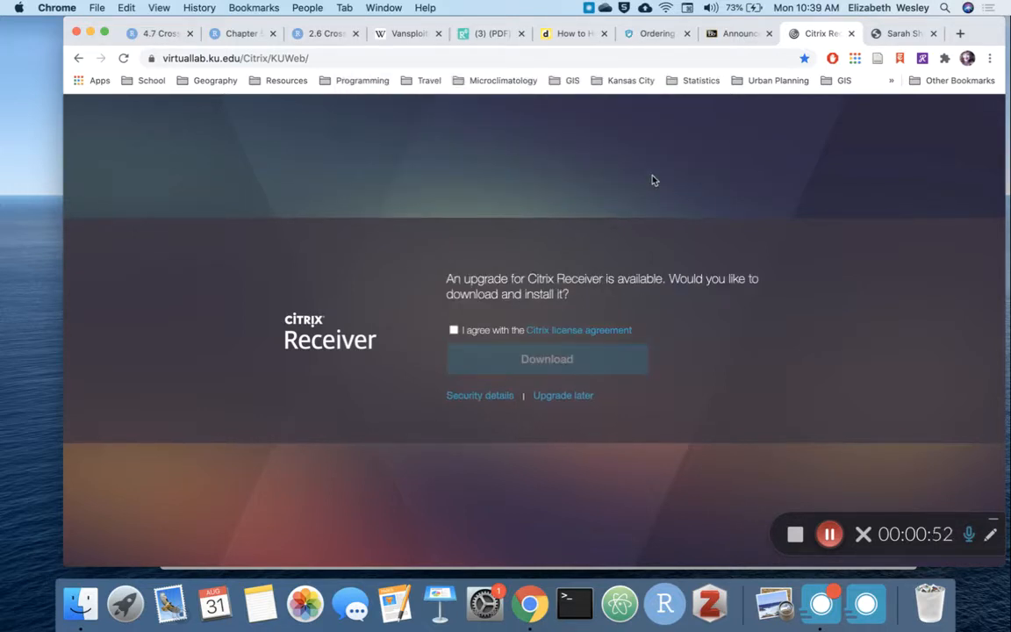
Step: Accept the Citrix license agreement and download CitrixWorkspaceApp.dmg to the Downloads folder
{"action": "left_click", "coordinate": [454, 331]}
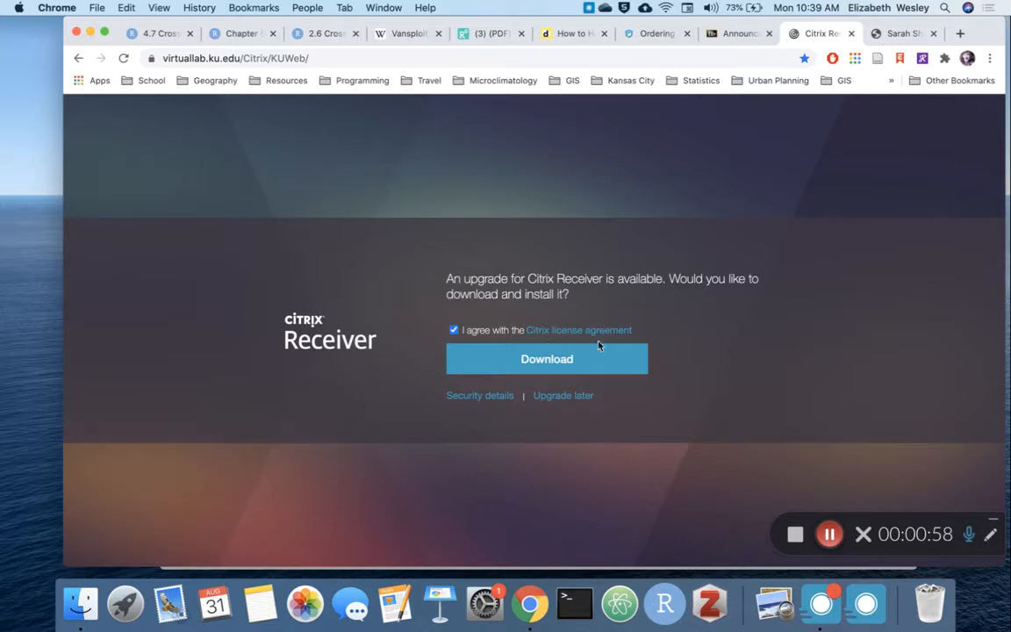
{"action": "left_click", "coordinate": [546, 362]}
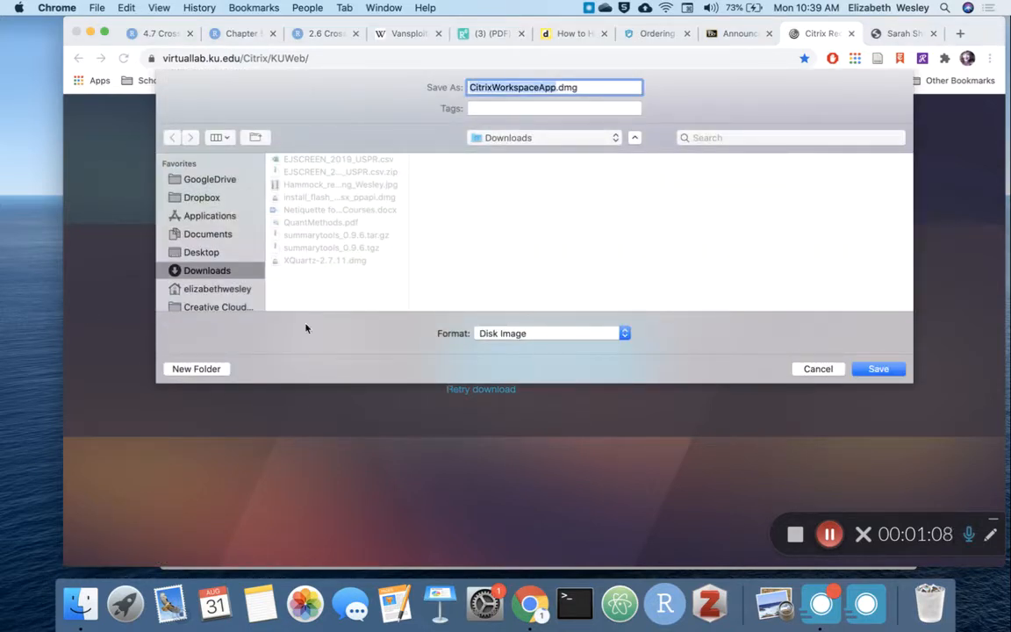
{"action": "left_click", "coordinate": [876, 370]}
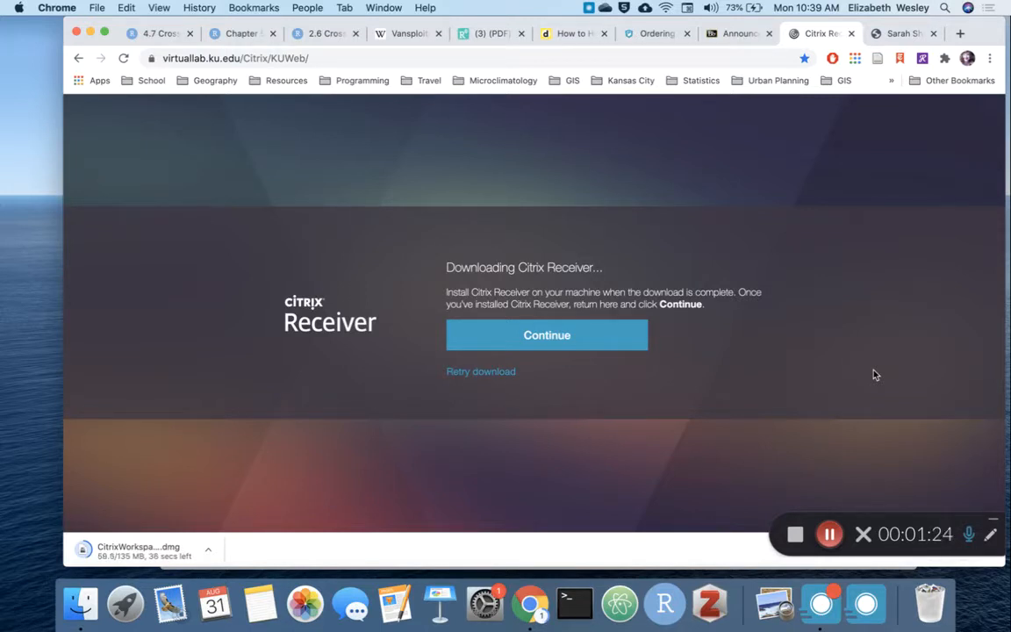
{"action": "left_click", "coordinate": [828, 535]}
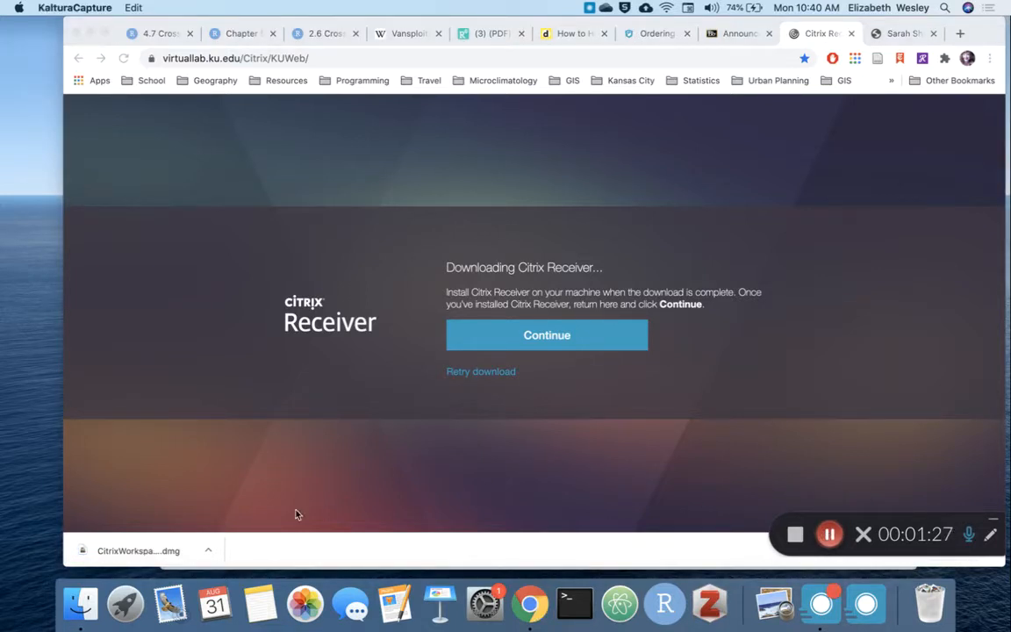
Step: Open the downloaded disk image and launch Install Citrix Workspace.pkg, allowing its compatibility check to run
{"action": "left_click", "coordinate": [208, 550]}
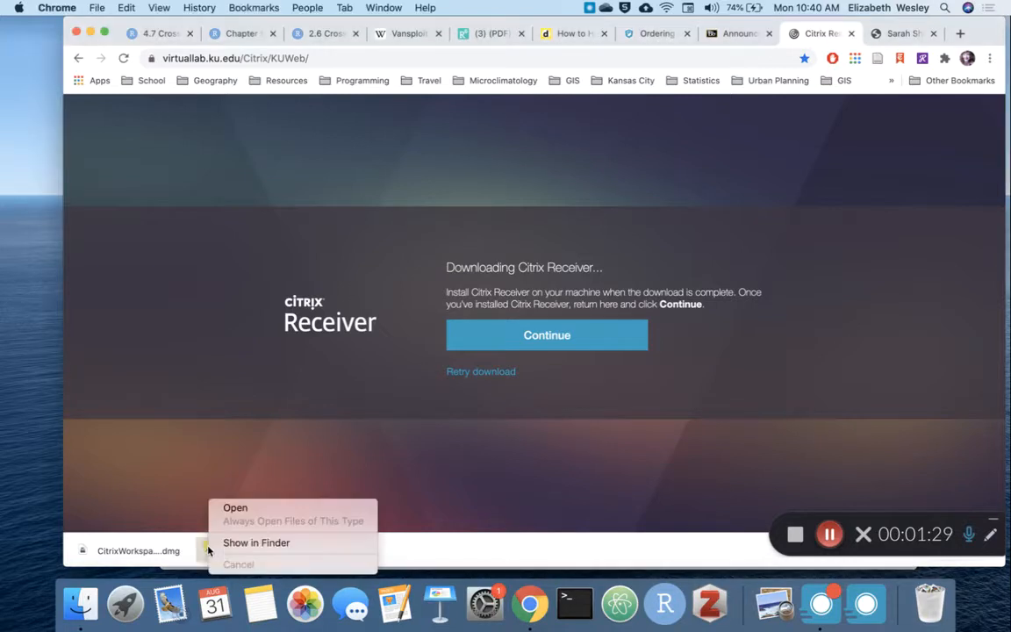
{"action": "left_click", "coordinate": [273, 507]}
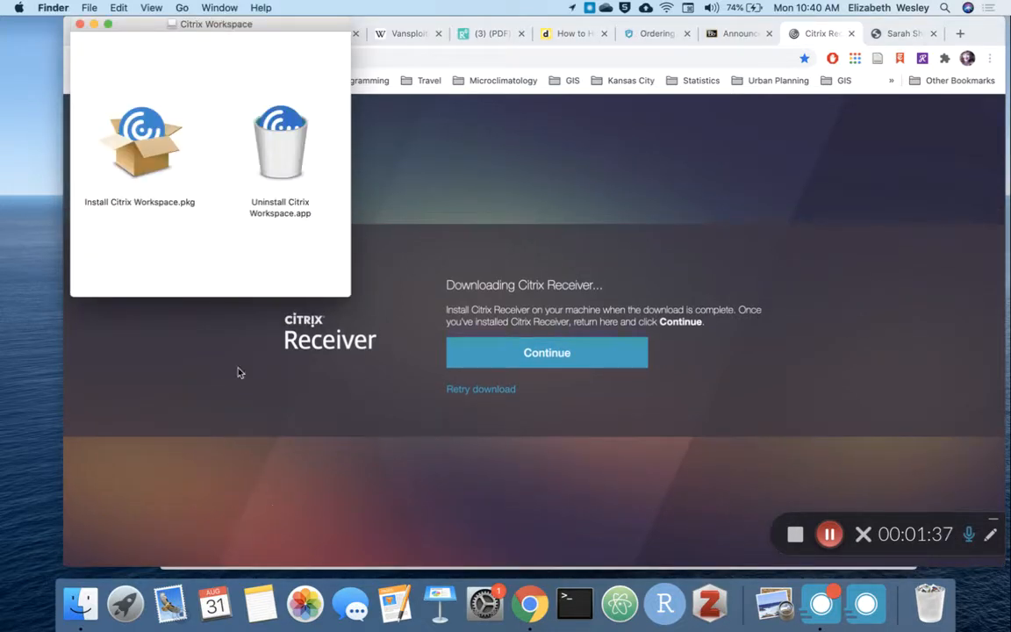
{"action": "double_click", "coordinate": [138, 150]}
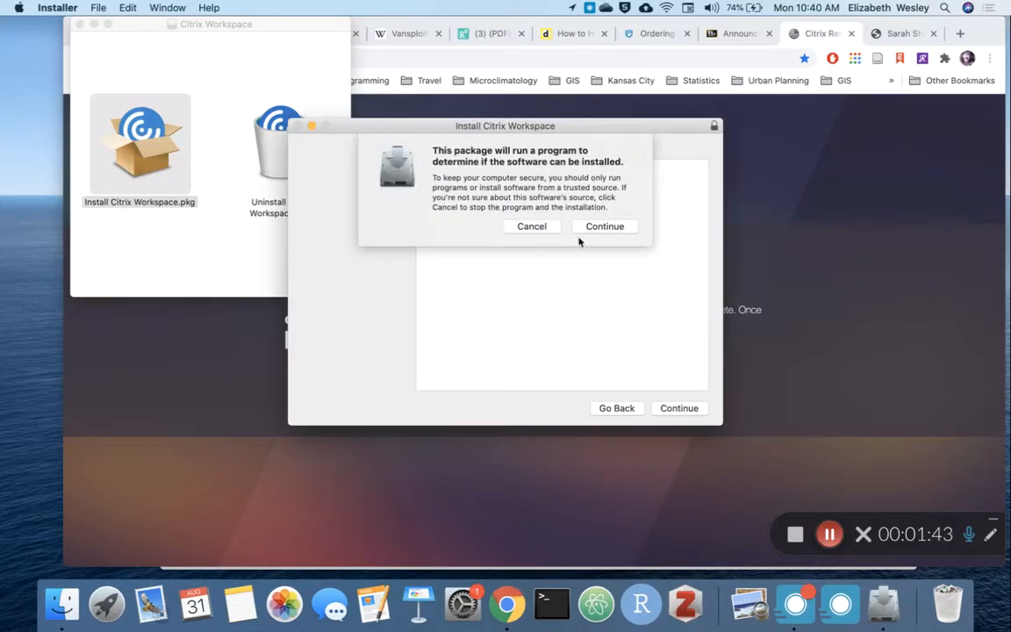
{"action": "left_click", "coordinate": [614, 229]}
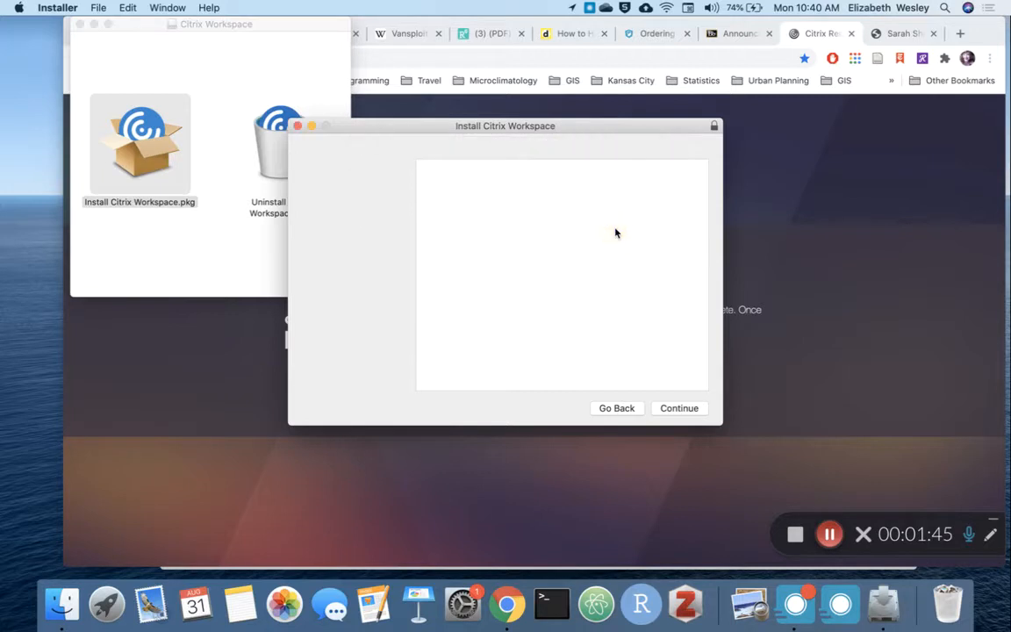
Step: Agree to the software license and run the standard install on Macintosh HD, authorizing it with the computer account password
{"action": "left_click", "coordinate": [690, 410]}
{"action": "left_click", "coordinate": [682, 409]}
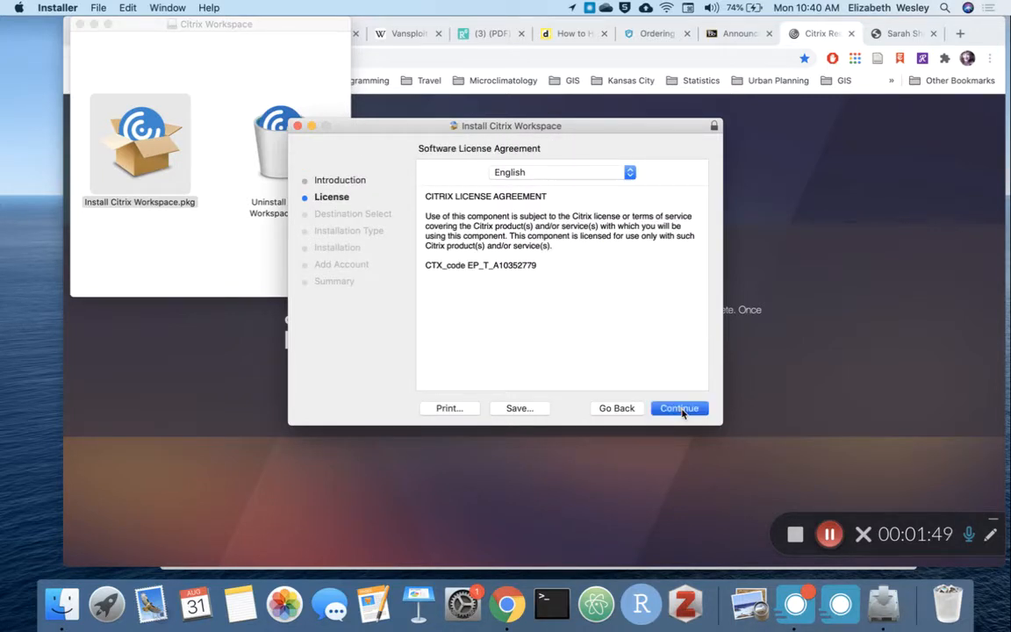
{"action": "left_click", "coordinate": [645, 239]}
{"action": "left_click", "coordinate": [679, 408]}
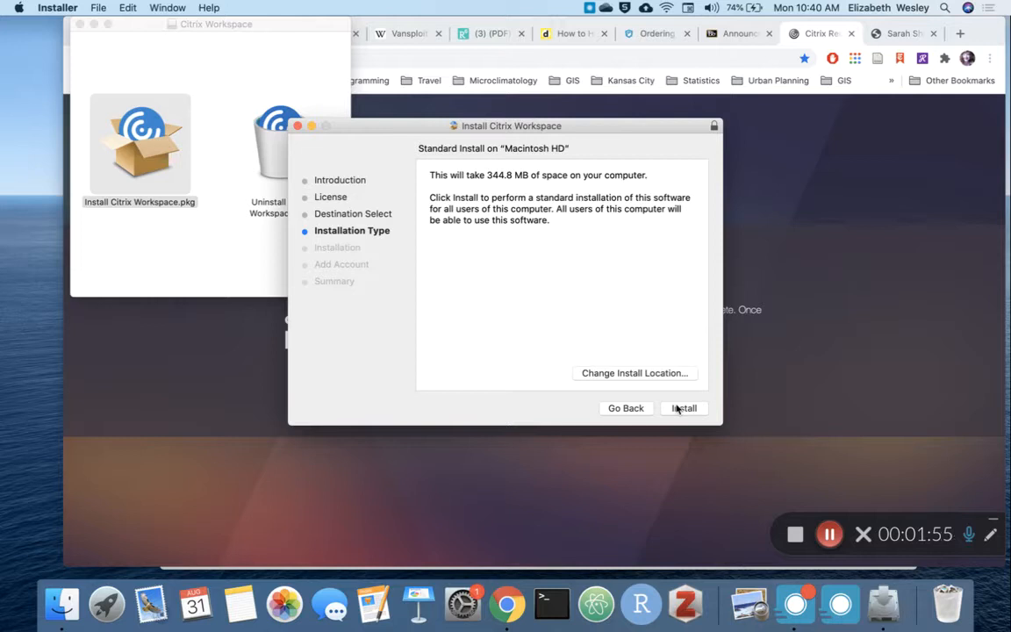
{"action": "left_click", "coordinate": [677, 409]}
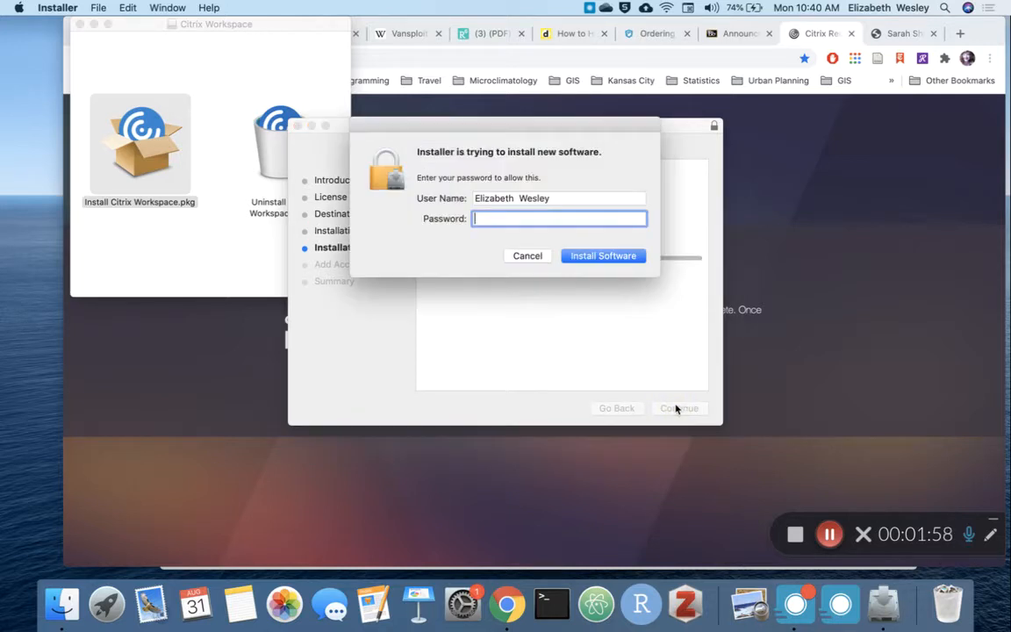
{"action": "type", "text": "•••••"}
{"action": "key", "text": "Return"}
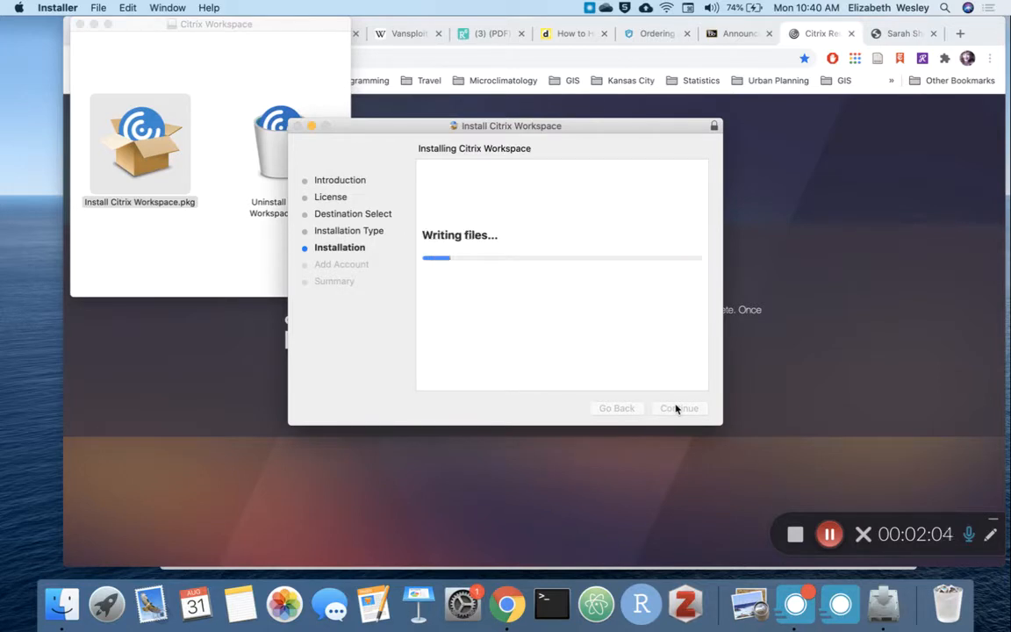
{"action": "left_click", "coordinate": [831, 534]}
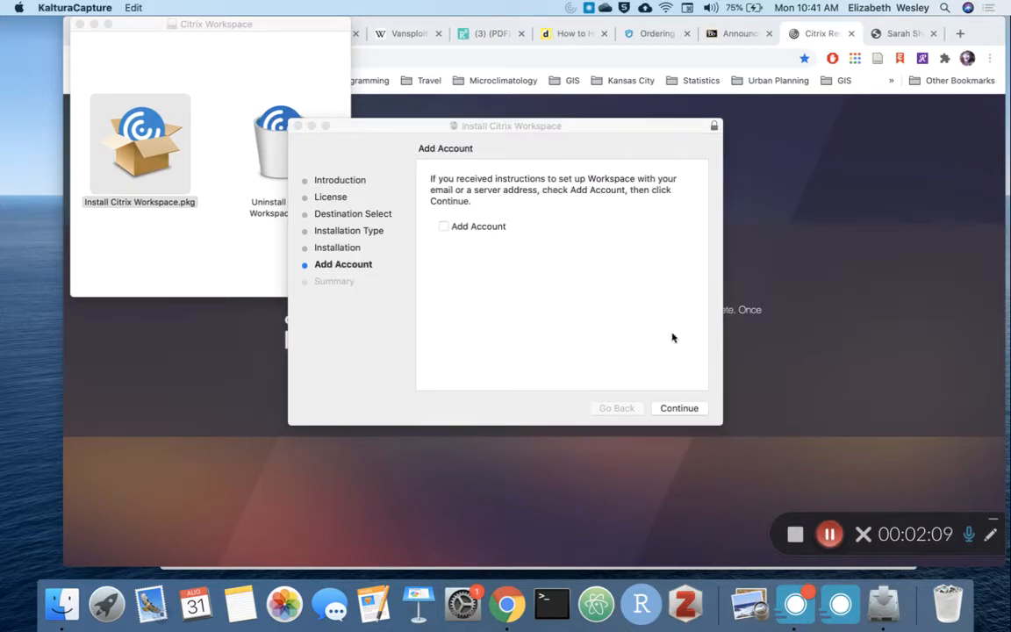
Step: Finish the Citrix Workspace installation without adding an account and move the installer to the Trash
{"action": "left_click", "coordinate": [690, 408]}
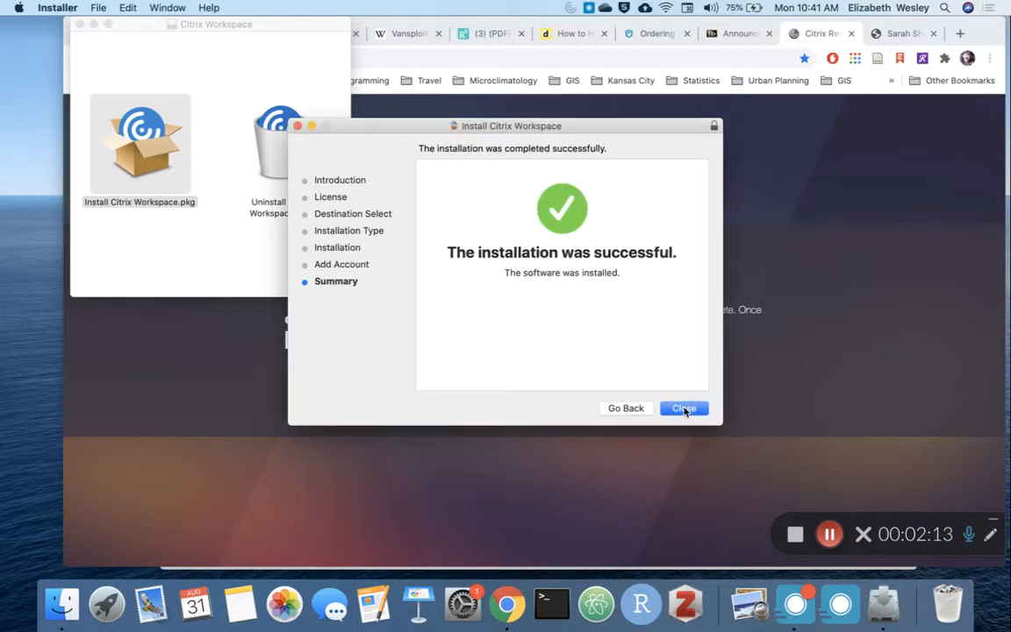
{"action": "left_click", "coordinate": [685, 409]}
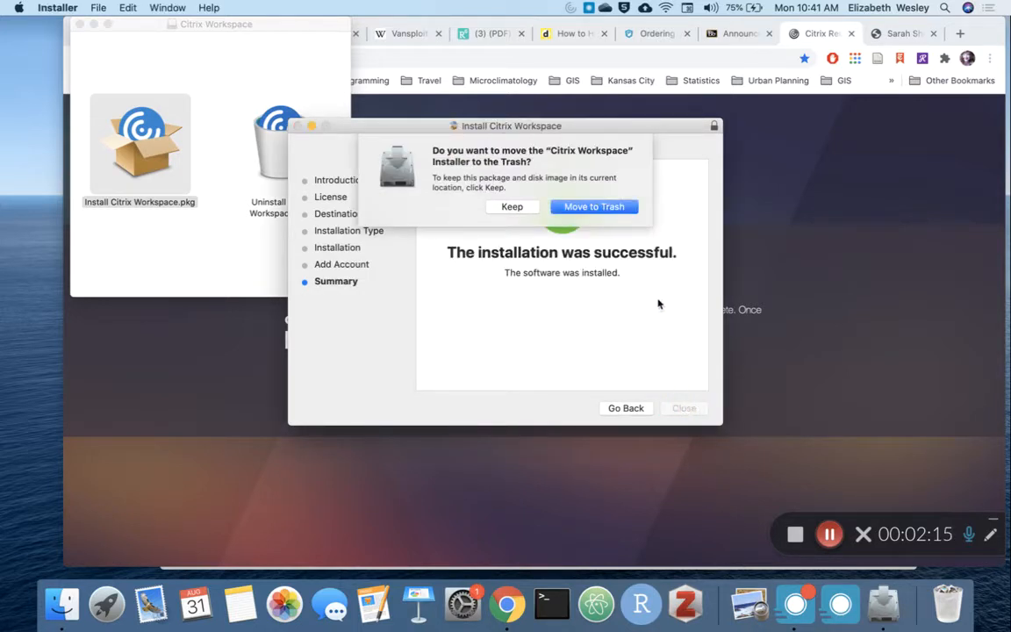
{"action": "left_click", "coordinate": [617, 208]}
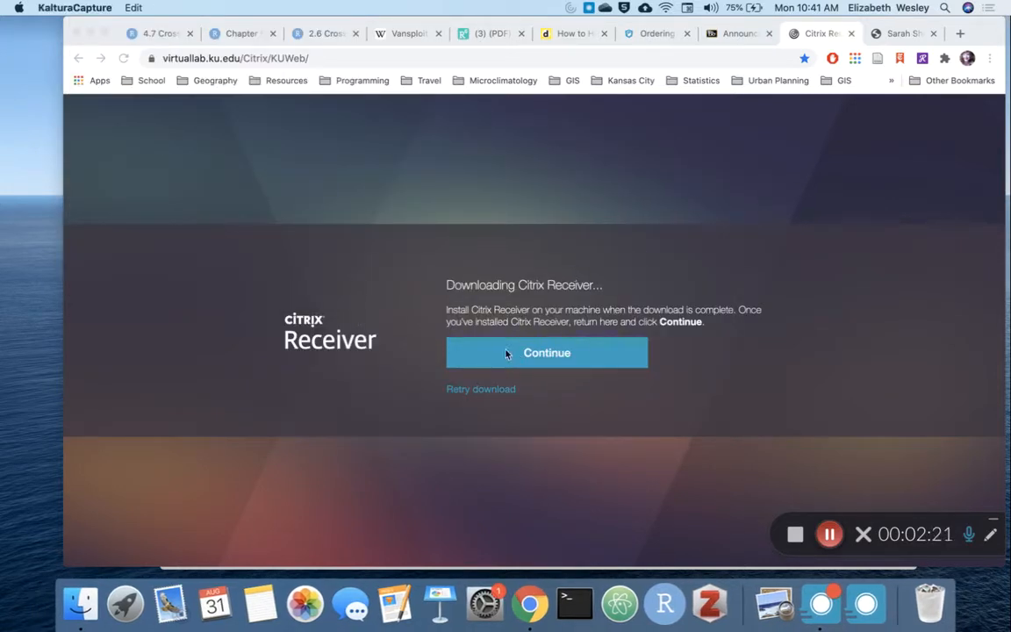
Step: Return to the Citrix Receiver page in Chrome and continue to the StoreFront apps
{"action": "left_click", "coordinate": [183, 171]}
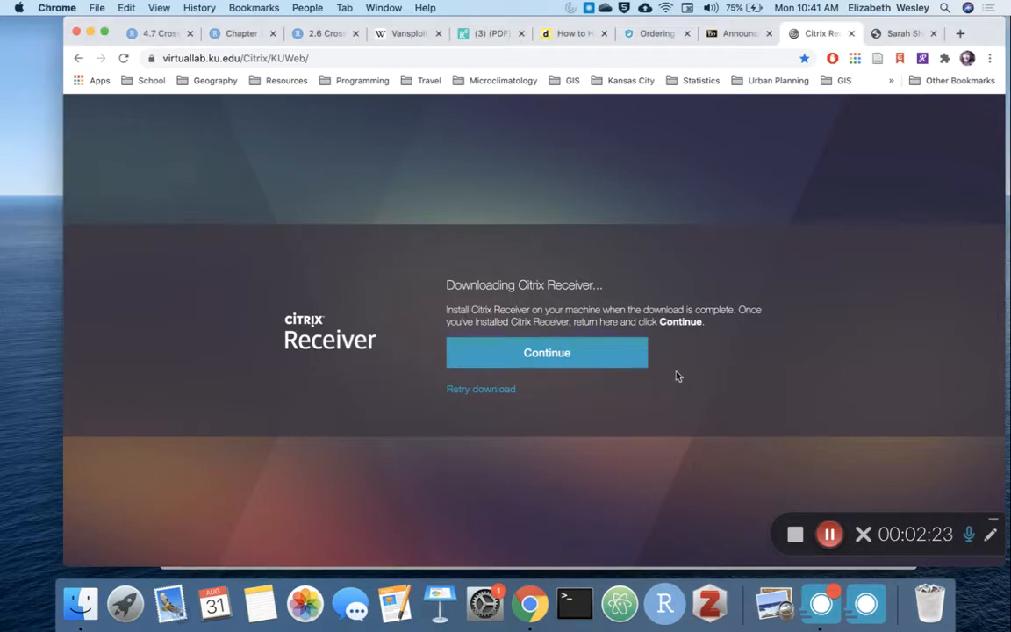
{"action": "left_click", "coordinate": [559, 356]}
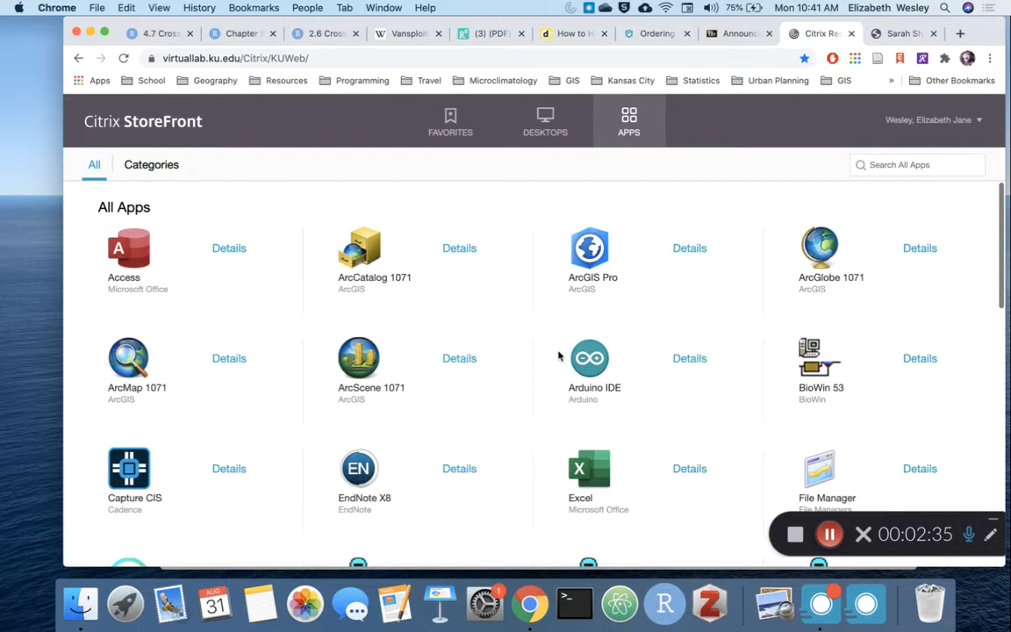
Step: Look through the full list of apps offered in Citrix StoreFront, ending back at the ArcGIS programs
{"action": "scroll", "coordinate": [559, 356], "scroll_direction": "down", "scroll_amount": 8}
{"action": "scroll", "coordinate": [558, 356], "scroll_direction": "down", "scroll_amount": 10}
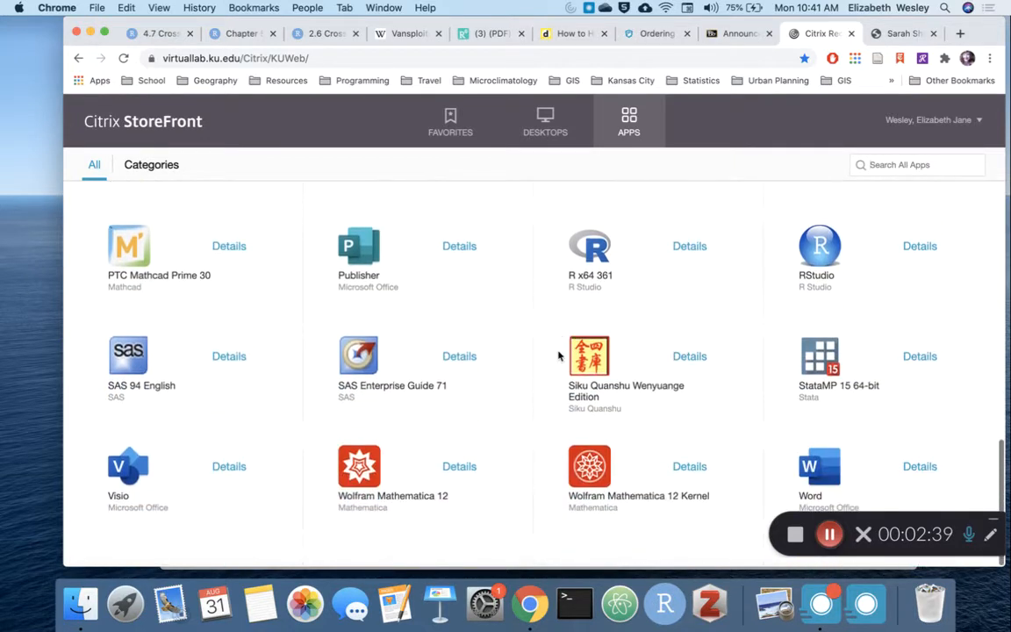
{"action": "scroll", "coordinate": [558, 356], "scroll_direction": "up", "scroll_amount": 1}
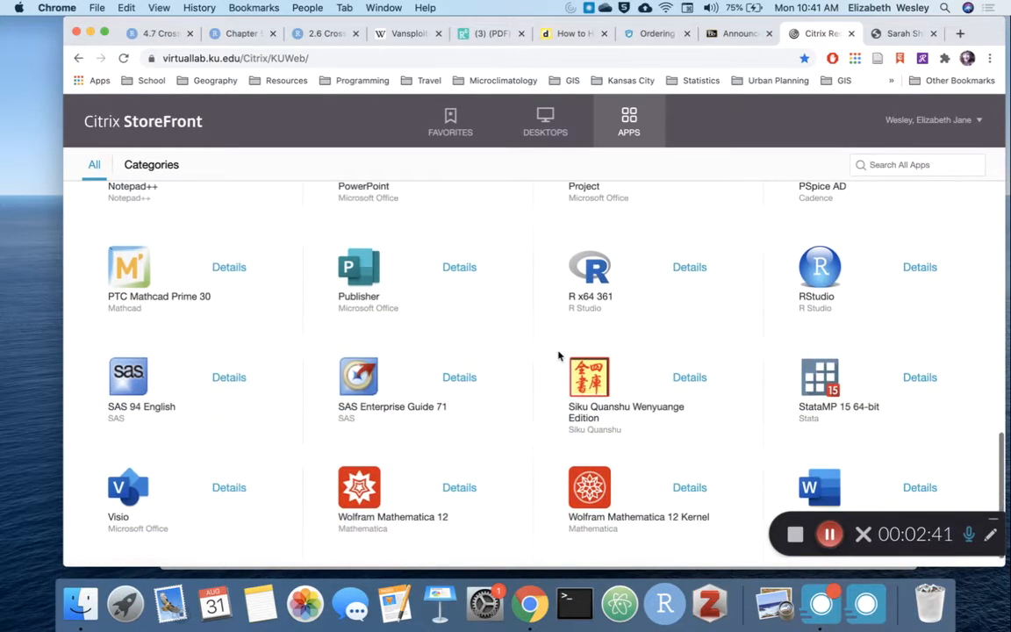
{"action": "scroll", "coordinate": [558, 356], "scroll_direction": "down", "scroll_amount": 1}
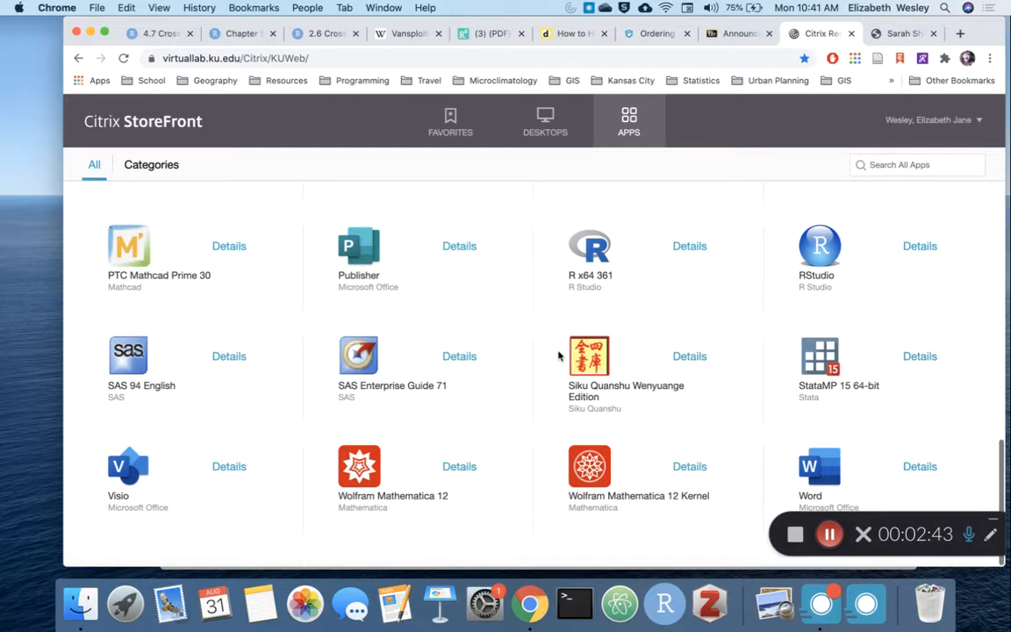
{"action": "scroll", "coordinate": [558, 355], "scroll_direction": "up", "scroll_amount": 4}
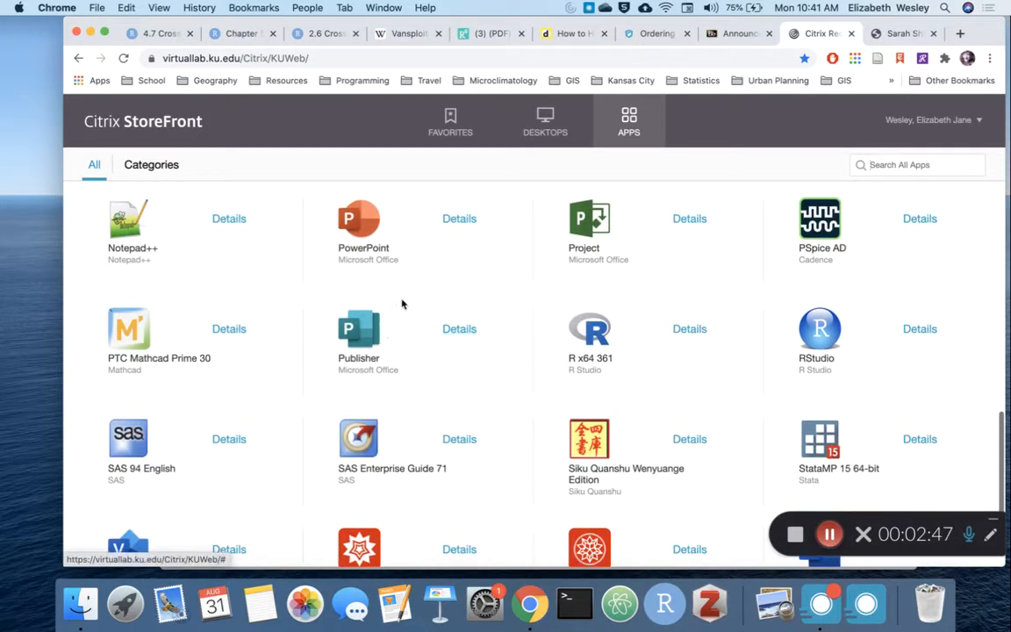
{"action": "scroll", "coordinate": [435, 298], "scroll_direction": "up", "scroll_amount": 3}
{"action": "scroll", "coordinate": [437, 299], "scroll_direction": "up", "scroll_amount": 4}
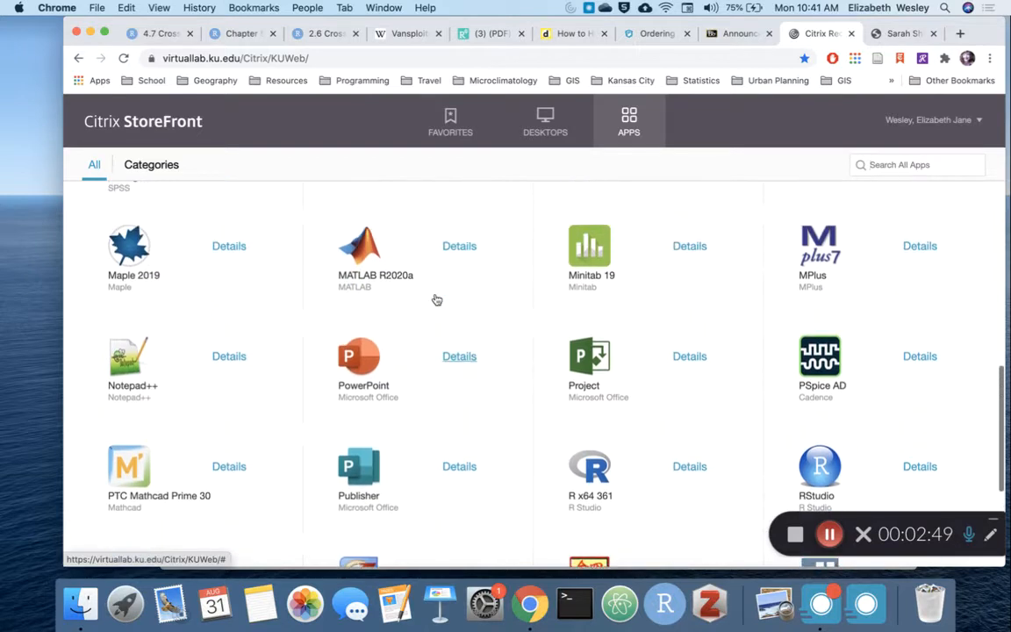
{"action": "scroll", "coordinate": [436, 299], "scroll_direction": "up", "scroll_amount": 10}
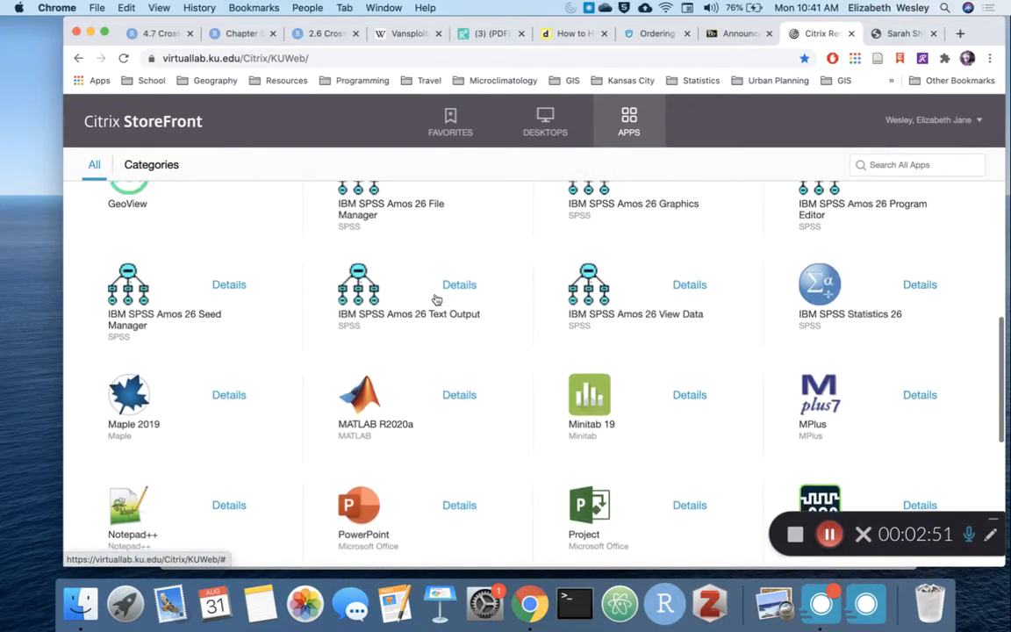
{"action": "scroll", "coordinate": [437, 299], "scroll_direction": "up", "scroll_amount": 4}
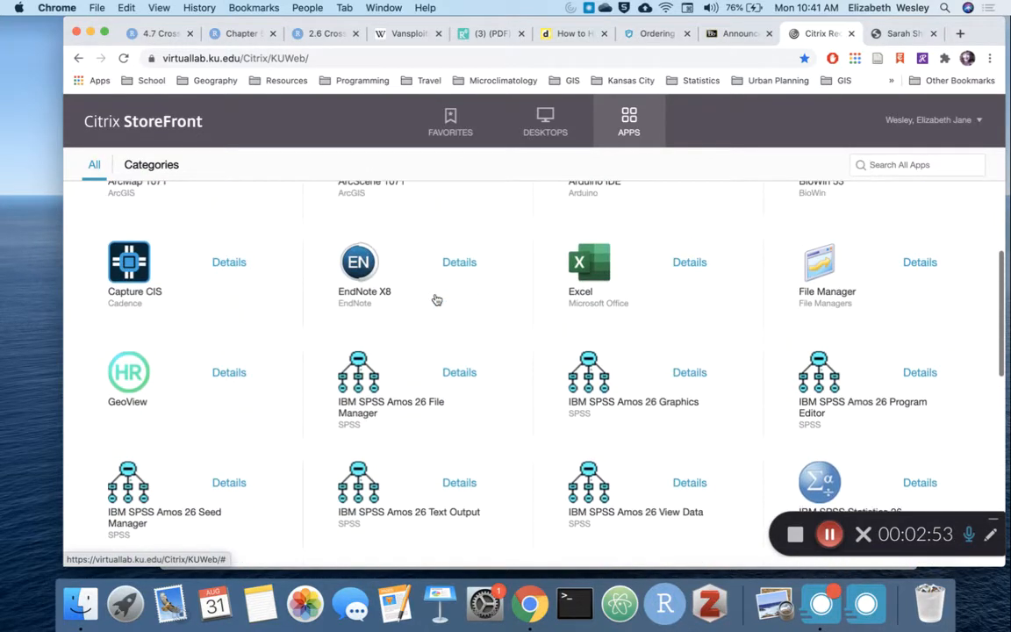
{"action": "scroll", "coordinate": [437, 299], "scroll_direction": "up", "scroll_amount": 9}
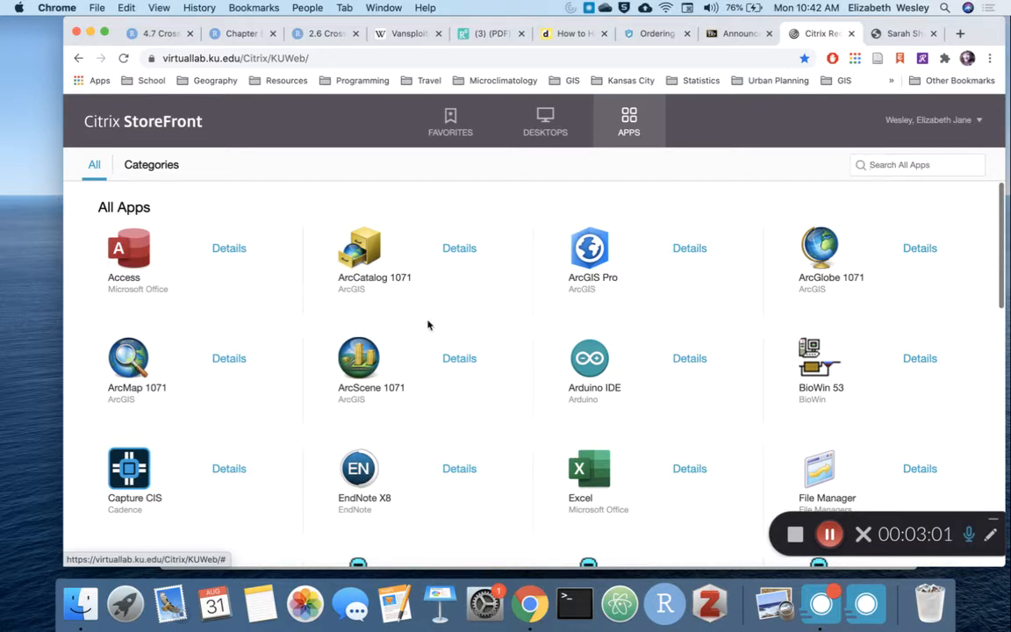
Step: Launch ArcMap 1071 from the StoreFront apps and dismiss its Getting Started dialog without opening a map
{"action": "left_click", "coordinate": [132, 359]}
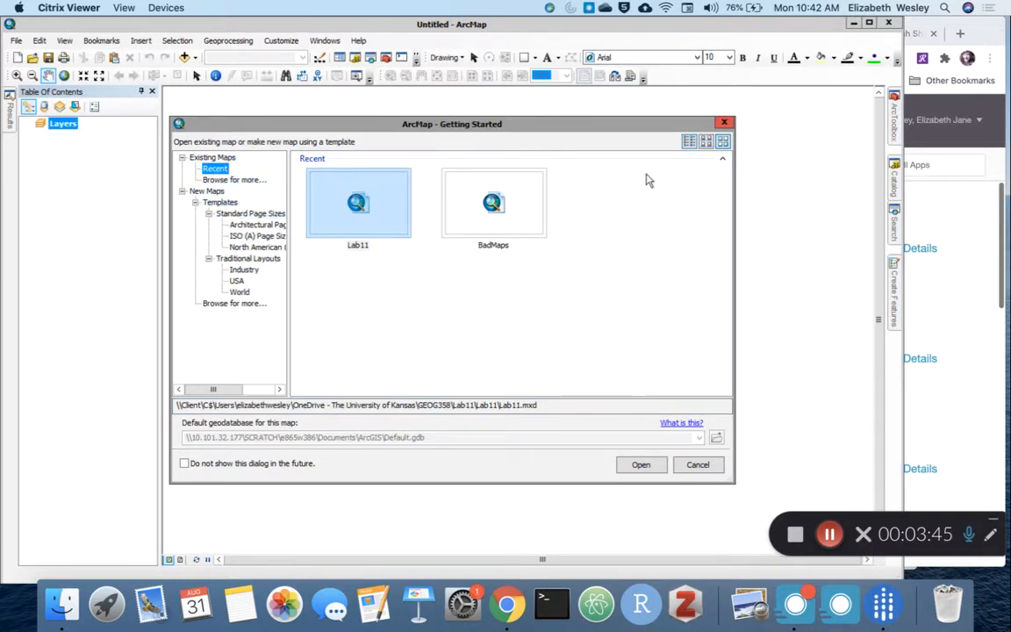
{"action": "left_click", "coordinate": [711, 467]}
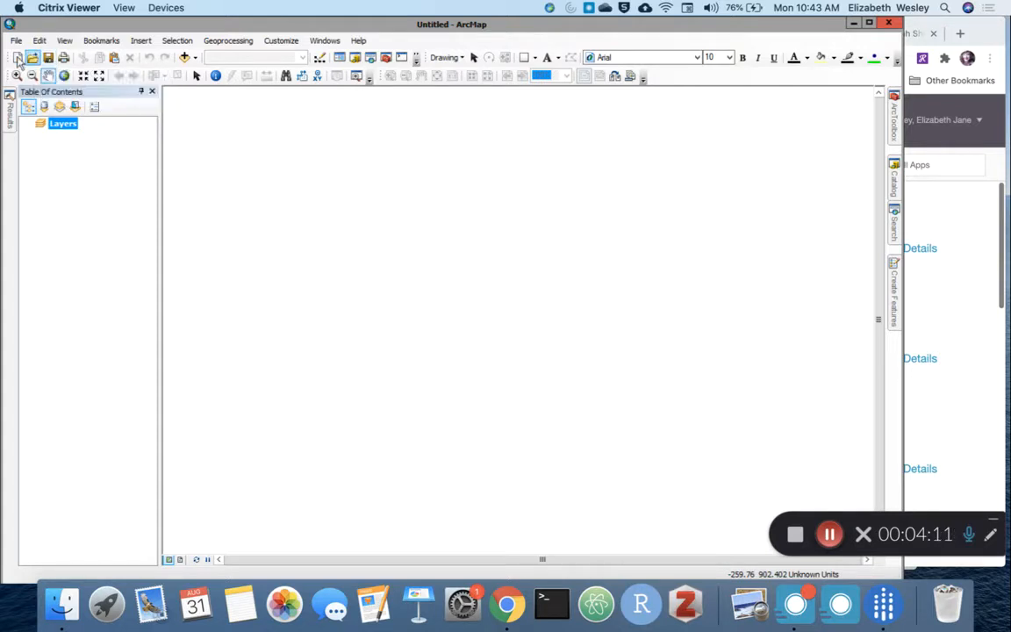
Step: Bring up the Catalog, check the options for Folder Connections and collapse its list of existing connections
{"action": "mouse_move", "coordinate": [894, 183]}
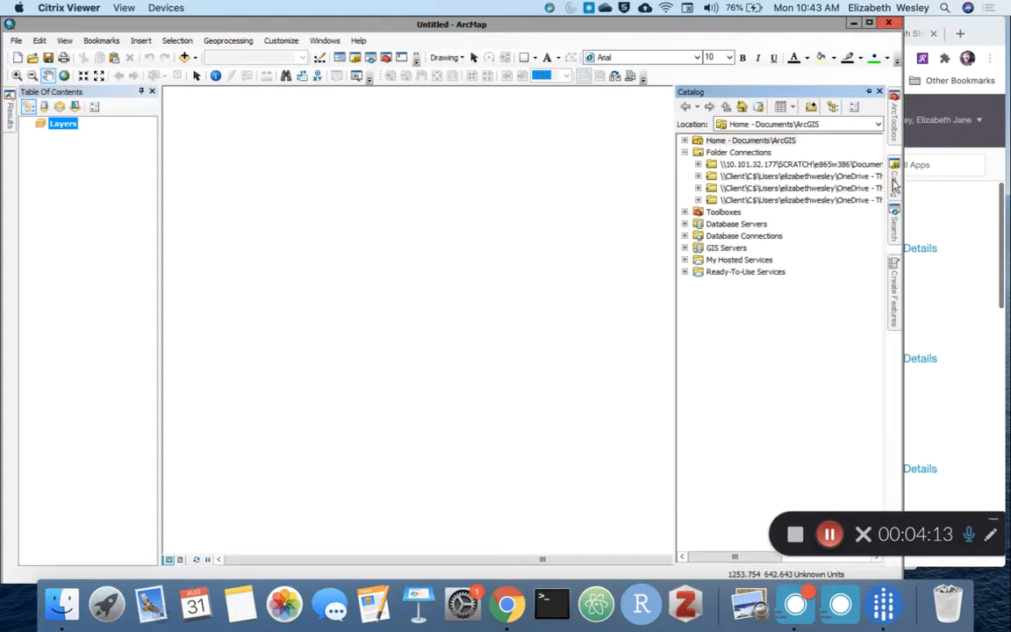
{"action": "left_click", "coordinate": [710, 153]}
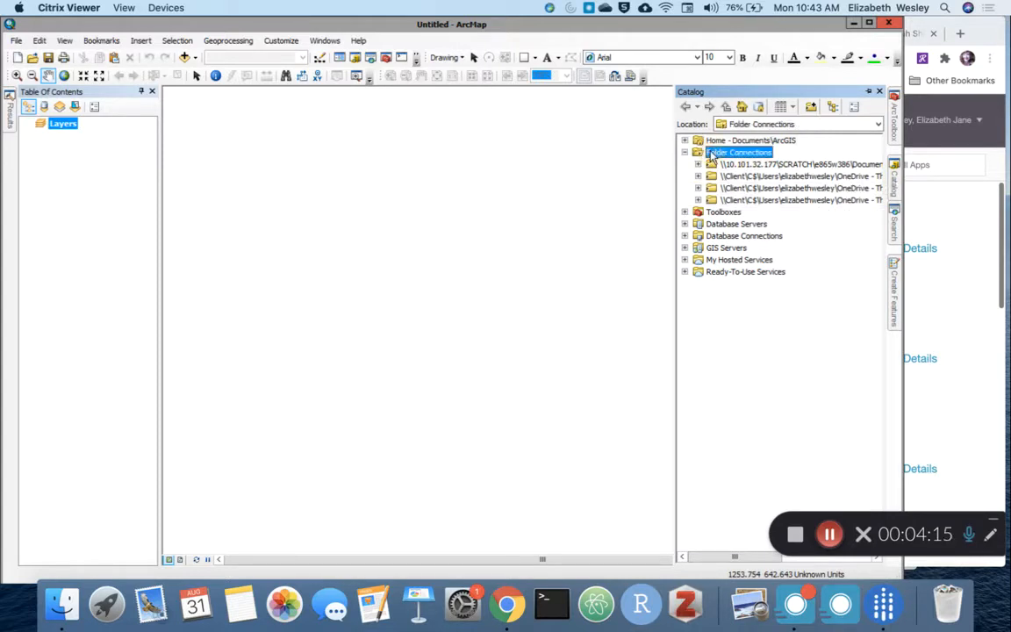
{"action": "right_click", "coordinate": [715, 154]}
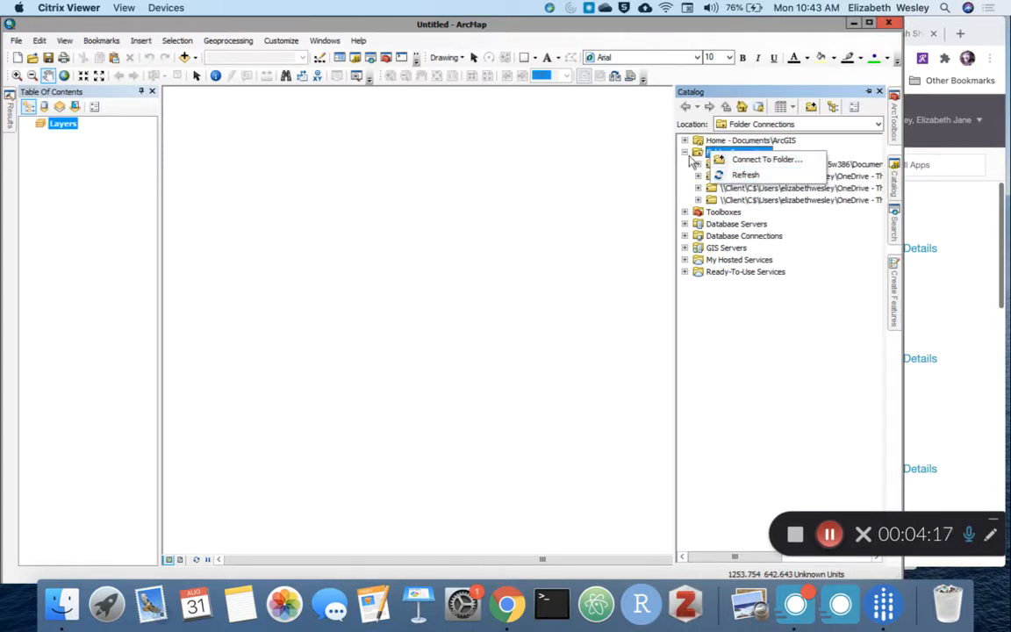
{"action": "left_click", "coordinate": [685, 153]}
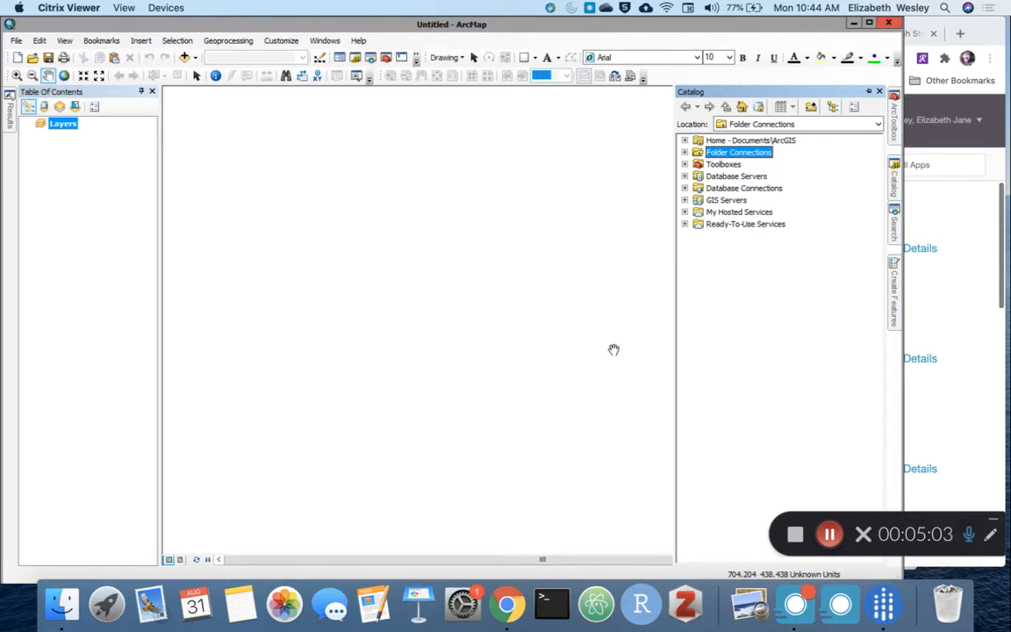
Step: Switch to Finder, show the GoogleDrive folder and collapse the Teaching folder inside KU
{"action": "left_click", "coordinate": [62, 604]}
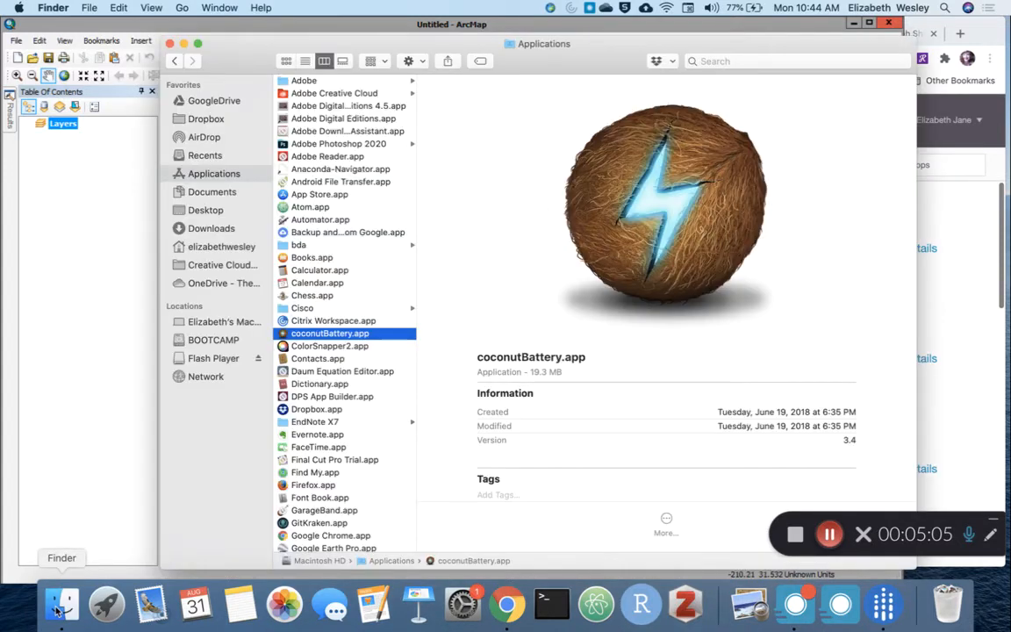
{"action": "left_click", "coordinate": [201, 100]}
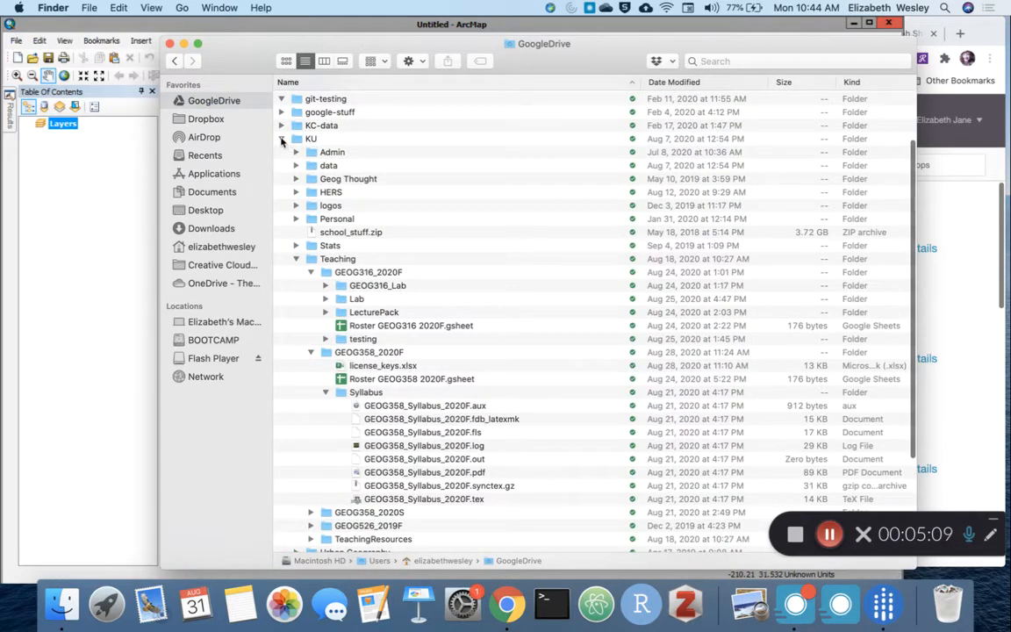
{"action": "left_click", "coordinate": [282, 140]}
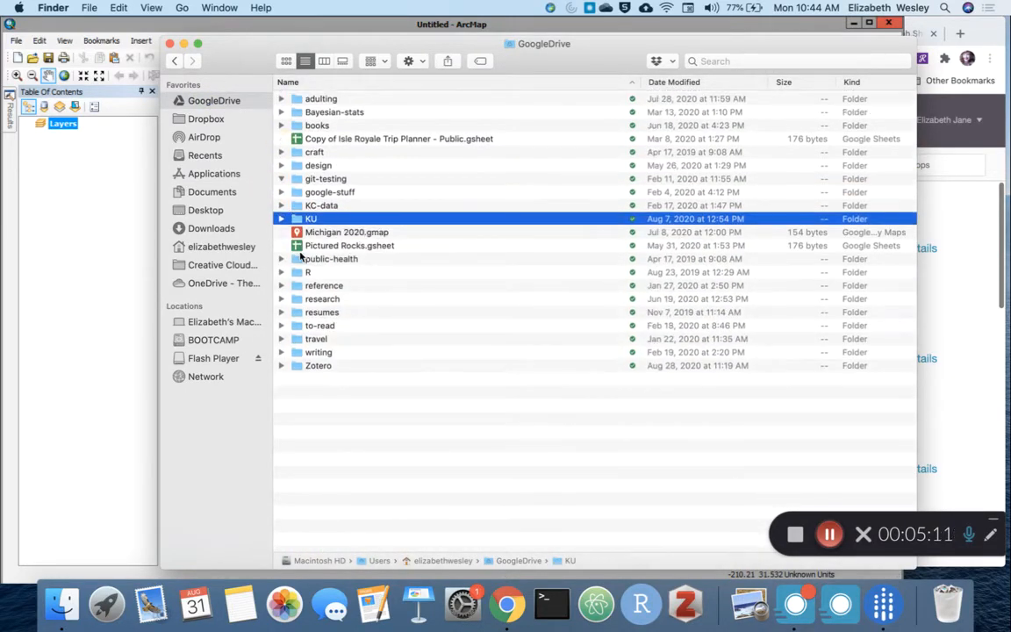
{"action": "left_click", "coordinate": [281, 219]}
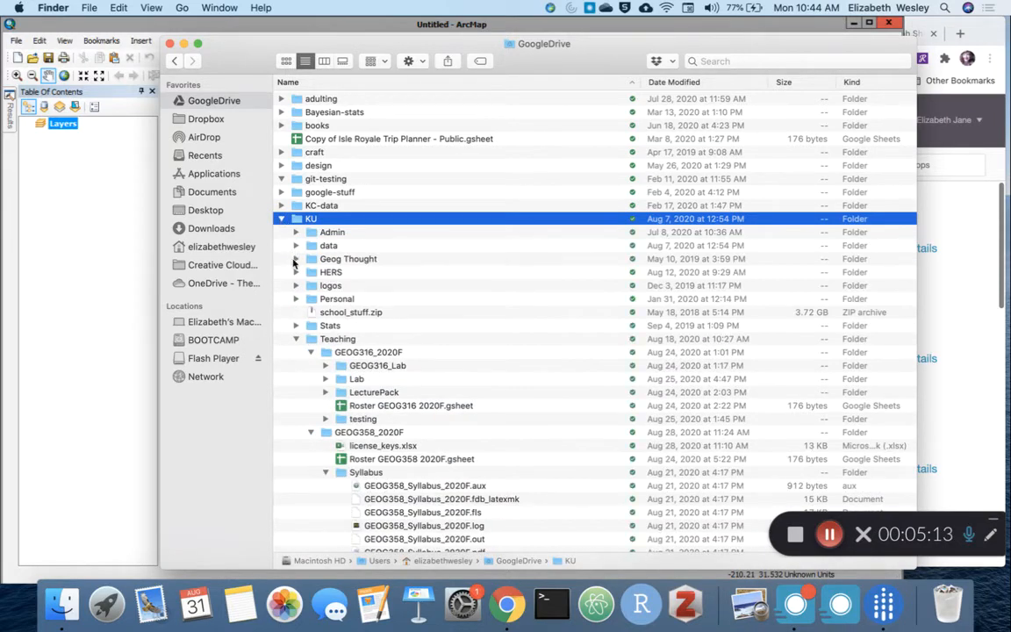
{"action": "left_click", "coordinate": [298, 339]}
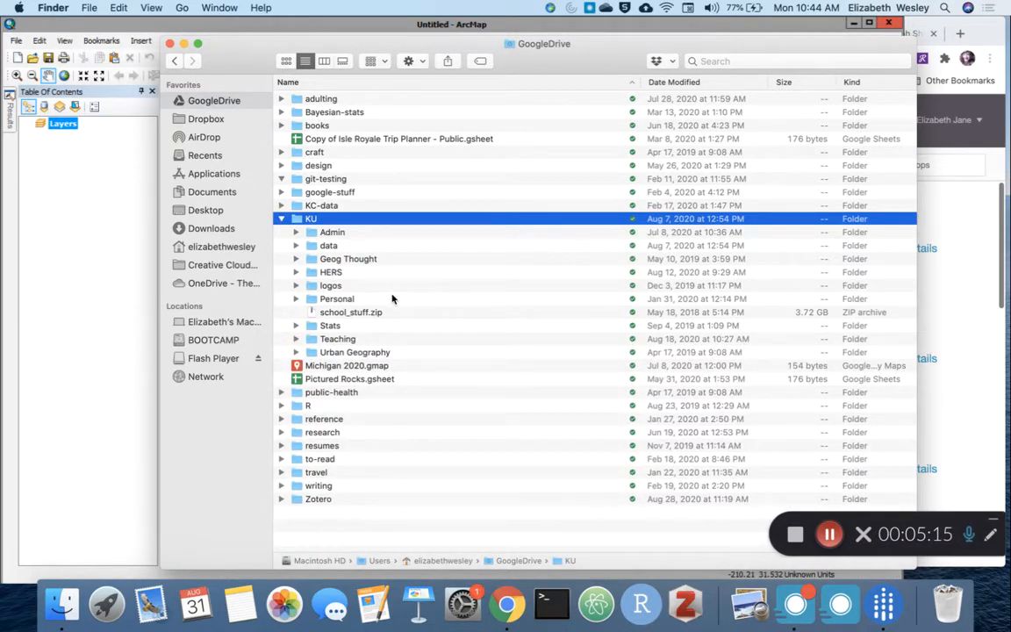
Step: Examine how the coursework in Stats, GEOG716 and Hmwk1 is organized, collapsing the folders again when finished
{"action": "left_click", "coordinate": [295, 326]}
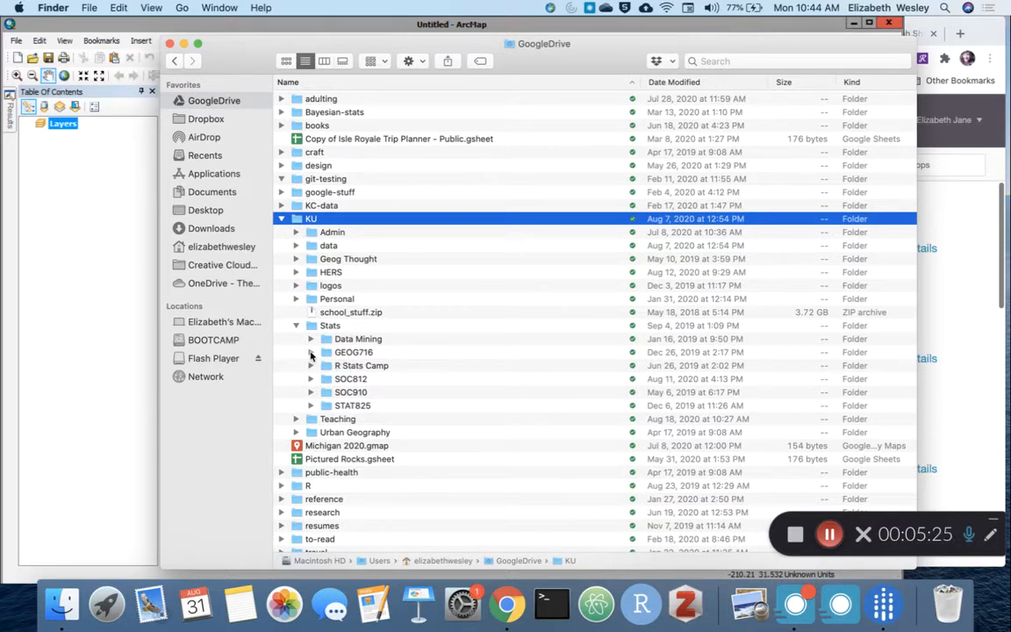
{"action": "left_click", "coordinate": [310, 352]}
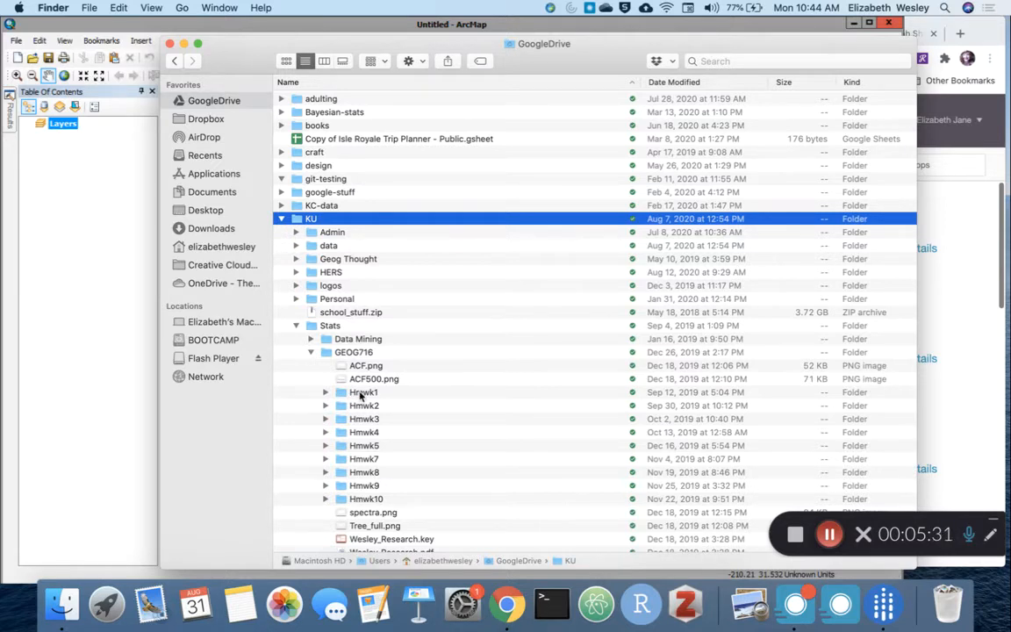
{"action": "left_click", "coordinate": [326, 394]}
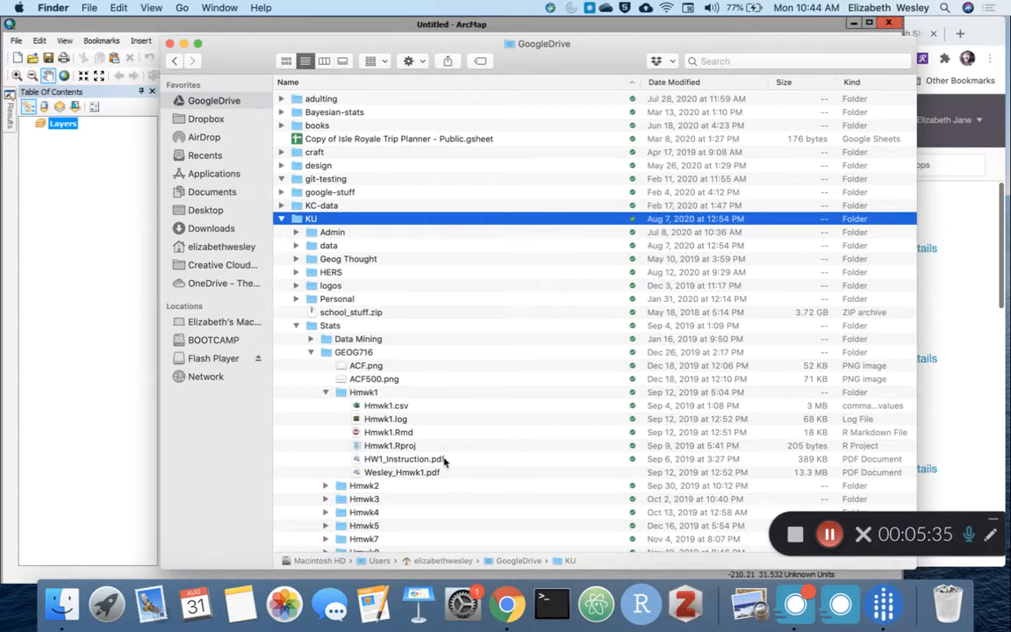
{"action": "left_click", "coordinate": [326, 393]}
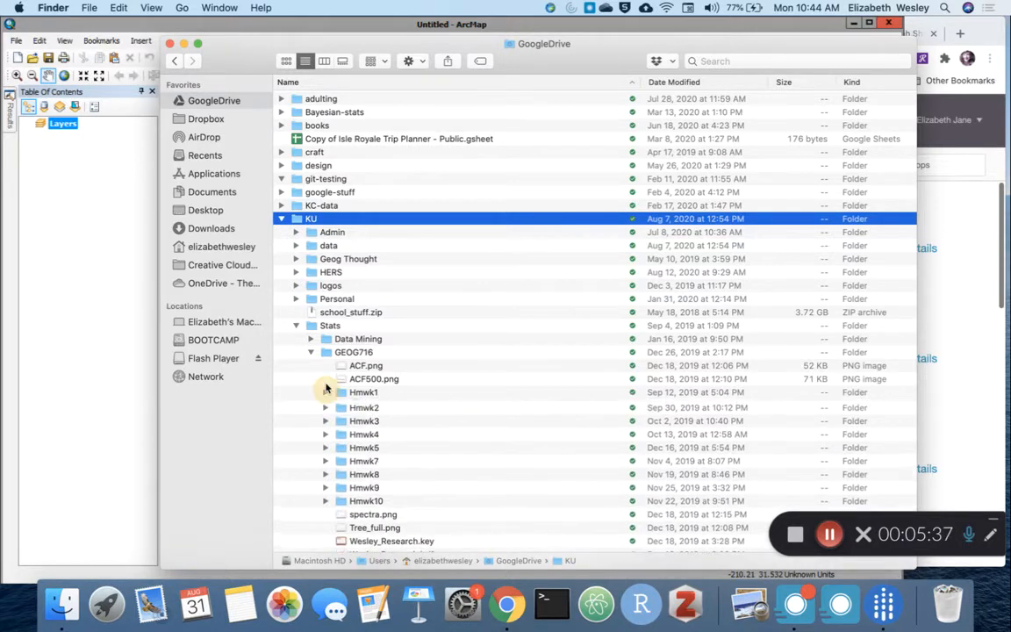
{"action": "left_click", "coordinate": [310, 352]}
{"action": "left_click", "coordinate": [295, 326]}
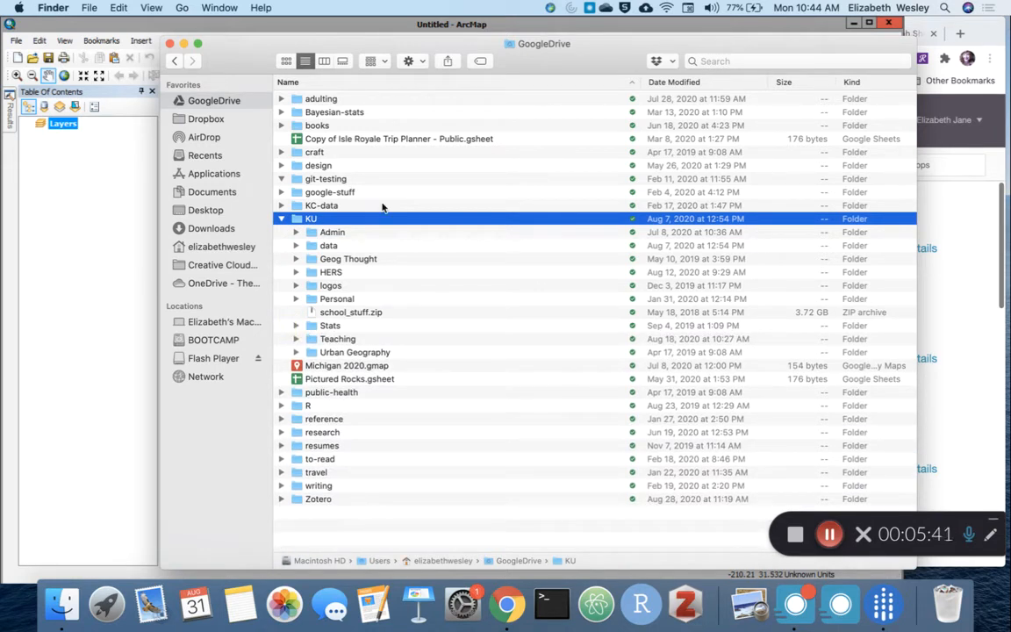
Step: Open the KU folder and create a new folder named GEOG358 in it
{"action": "double_click", "coordinate": [343, 220]}
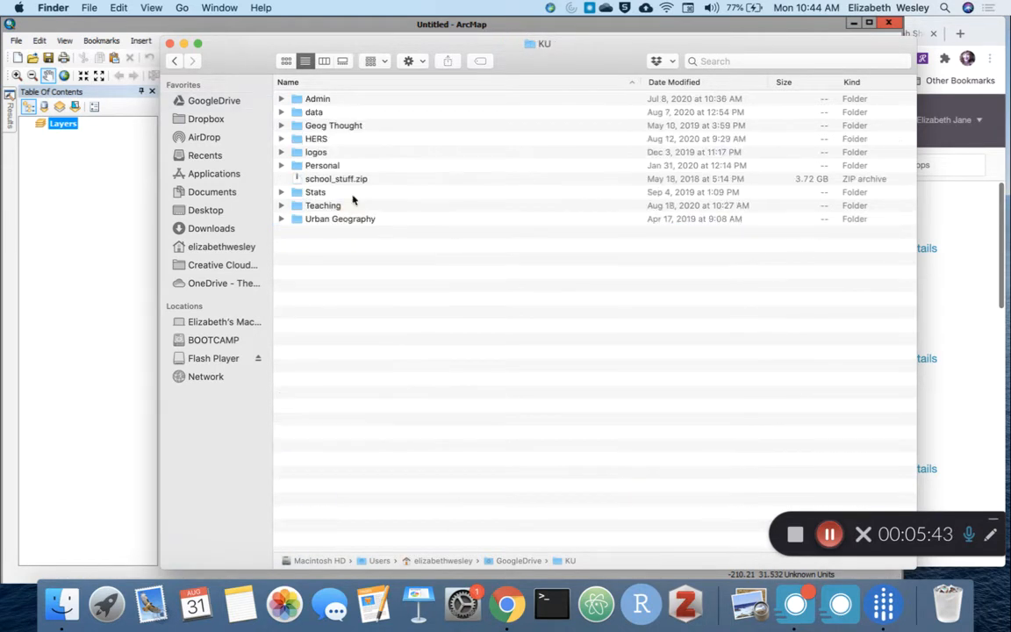
{"action": "left_click", "coordinate": [410, 61]}
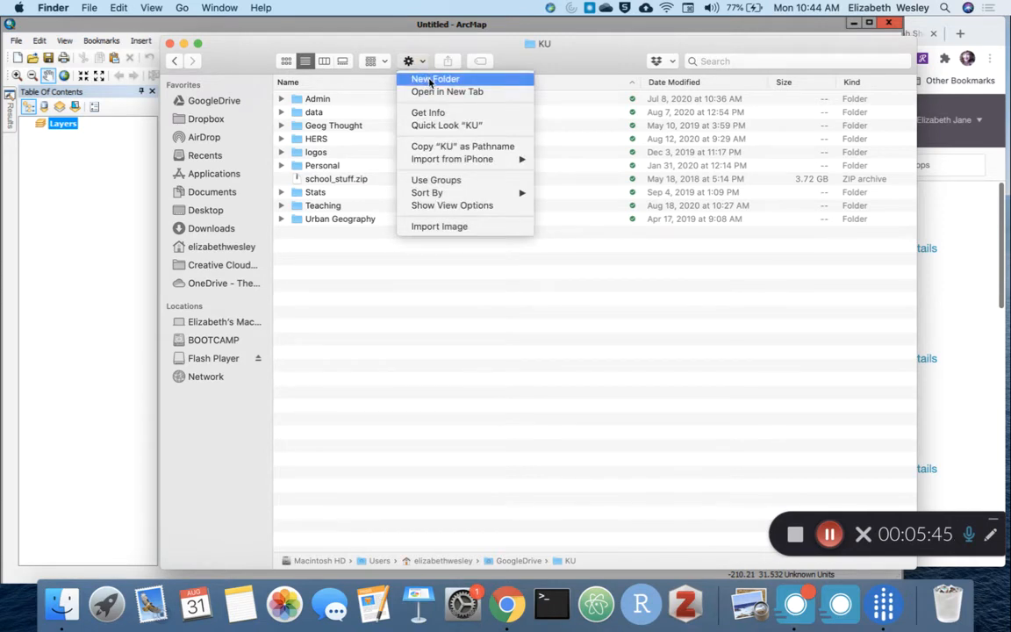
{"action": "left_click", "coordinate": [420, 79]}
{"action": "type", "text": "GEOG"}
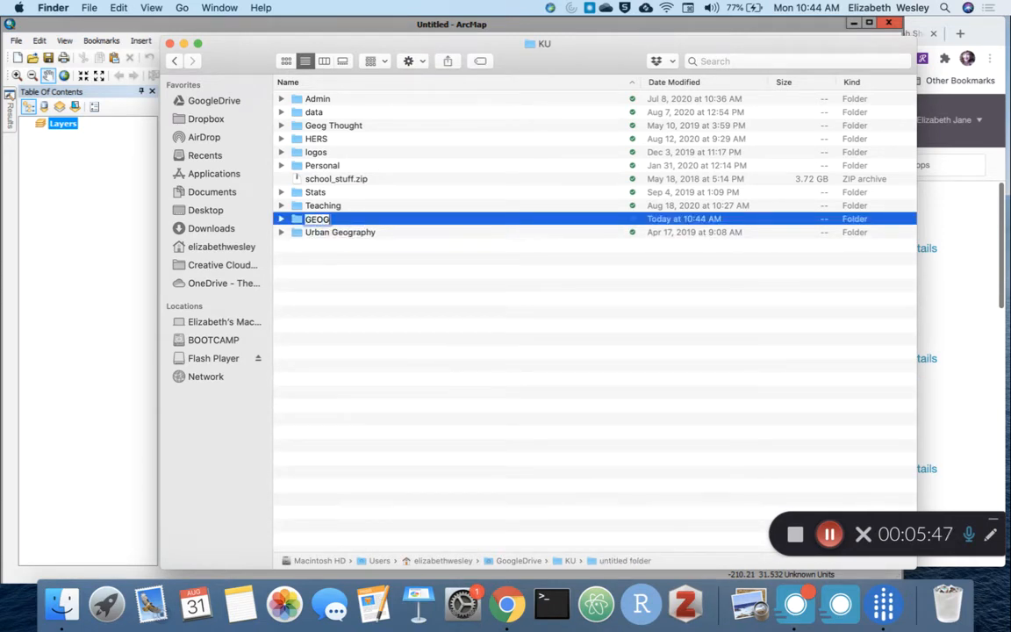
{"action": "type", "text": "358"}
{"action": "key", "text": "Return"}
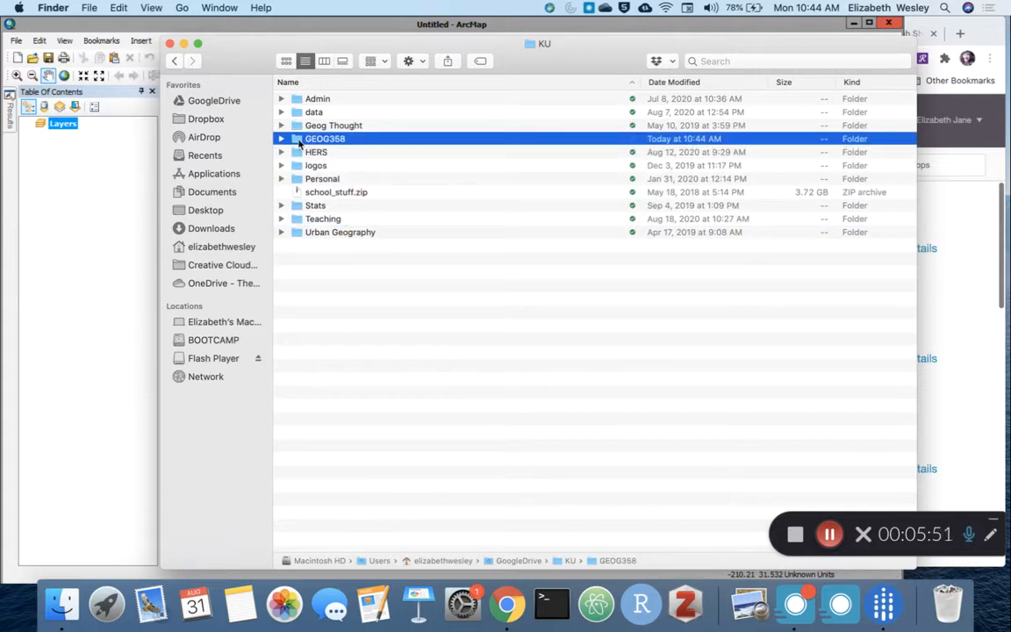
Step: Create a Lab01 folder inside the GEOG358 folder
{"action": "double_click", "coordinate": [333, 140]}
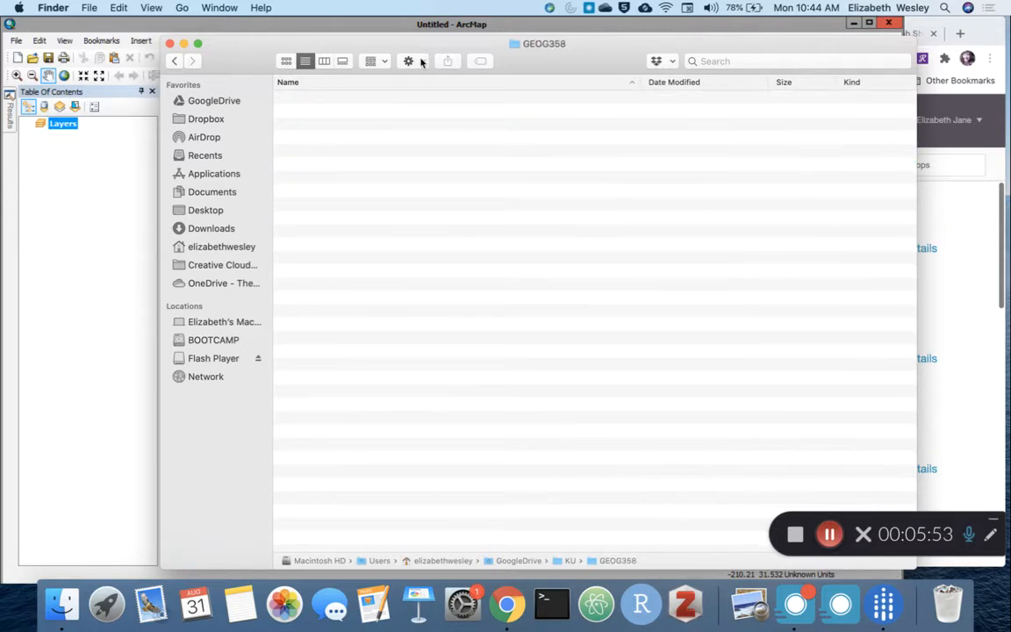
{"action": "left_click", "coordinate": [413, 60]}
{"action": "left_click", "coordinate": [419, 79]}
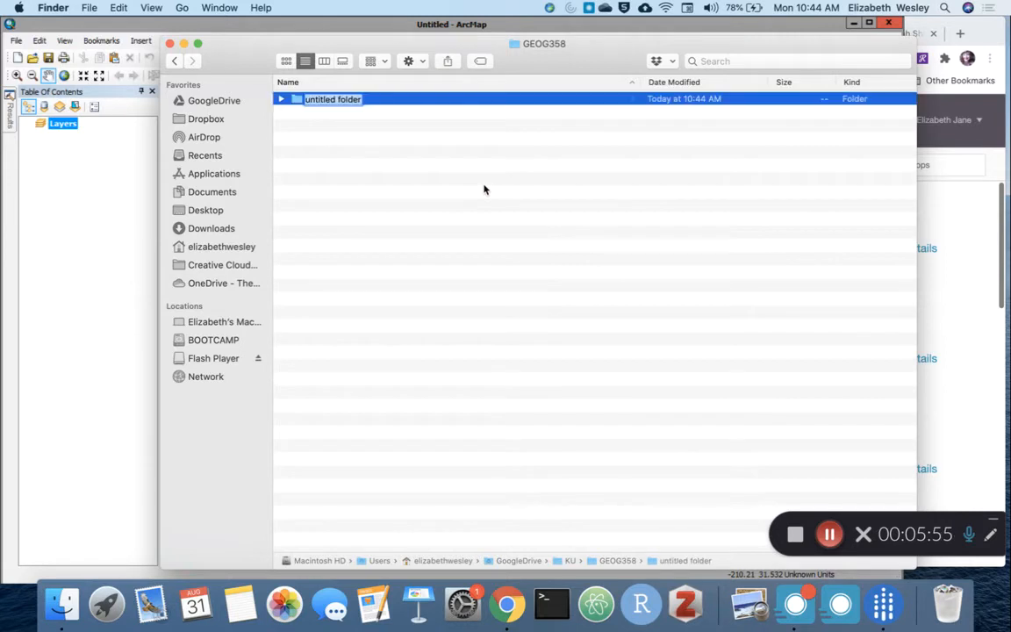
{"action": "type", "text": "Lab"}
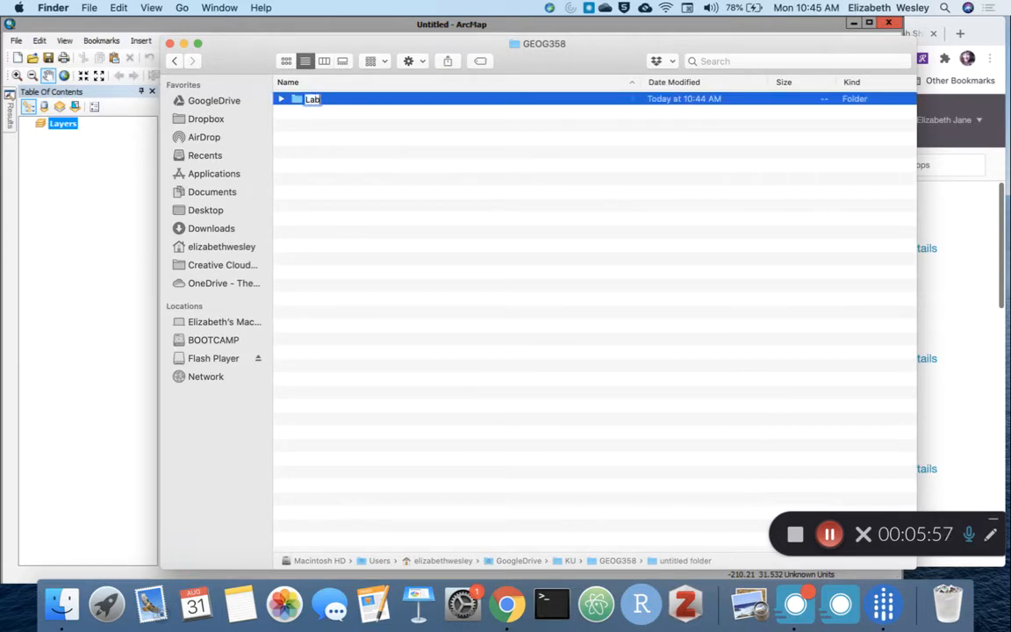
{"action": "type", "text": "01"}
{"action": "key", "text": "Return"}
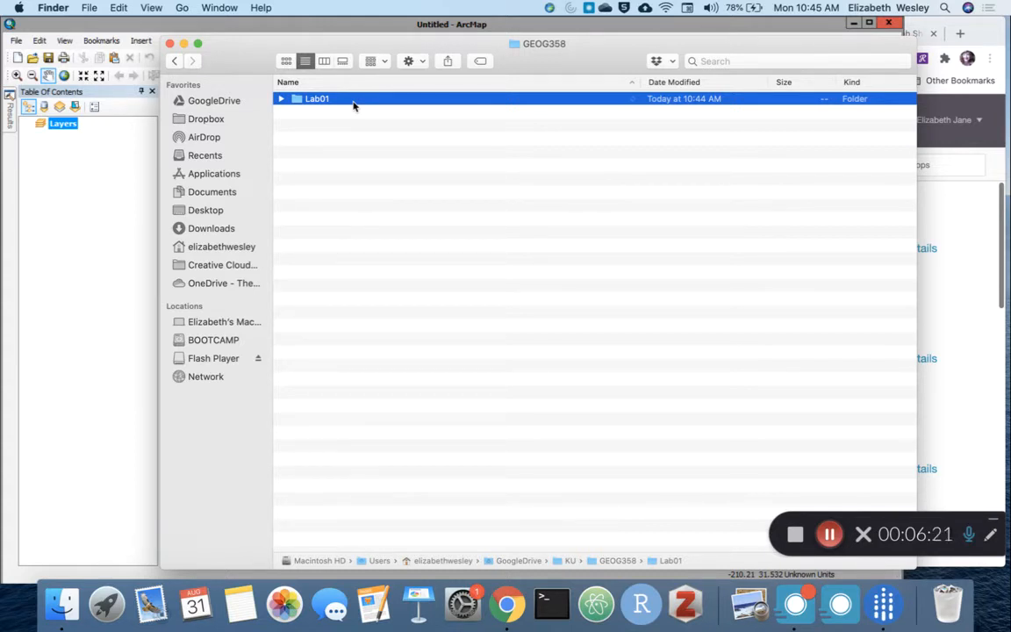
Step: Return to ArcMap, pin the Catalog pane open and start connecting to a folder
{"action": "left_click", "coordinate": [127, 216]}
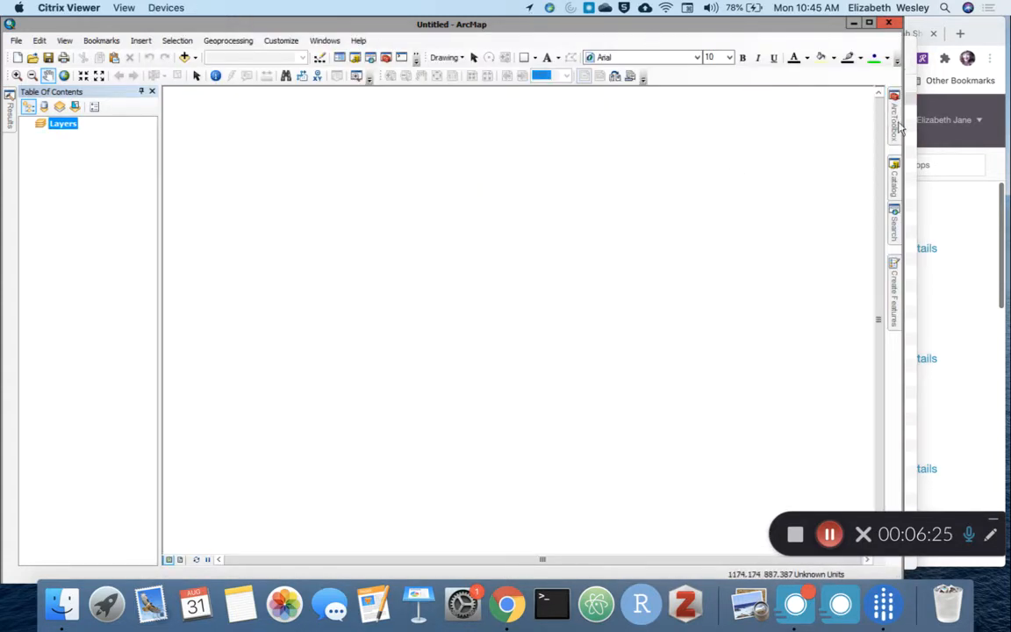
{"action": "left_click", "coordinate": [894, 180]}
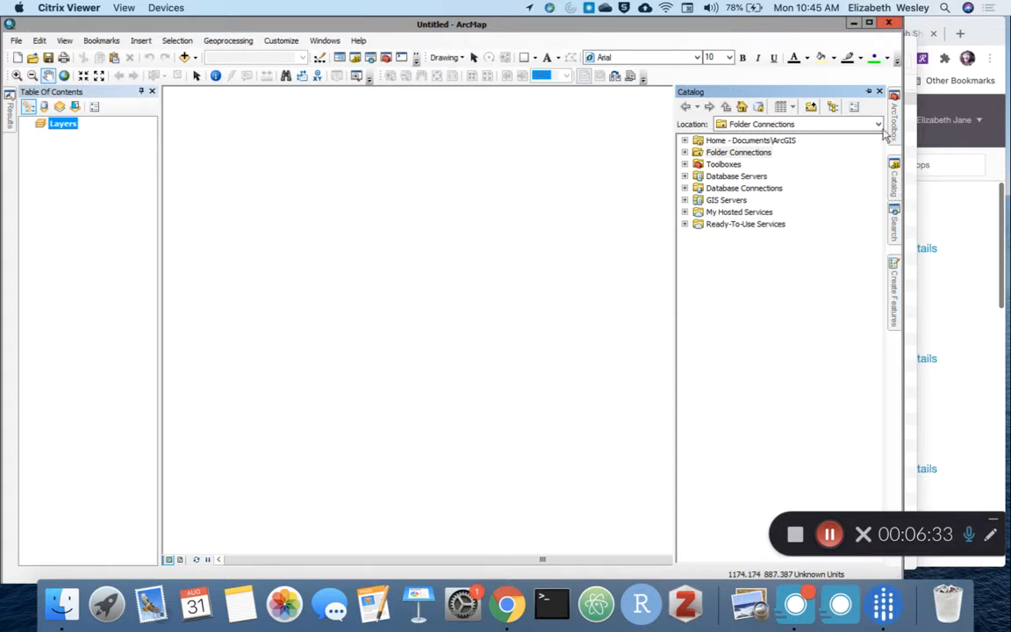
{"action": "left_click", "coordinate": [872, 90]}
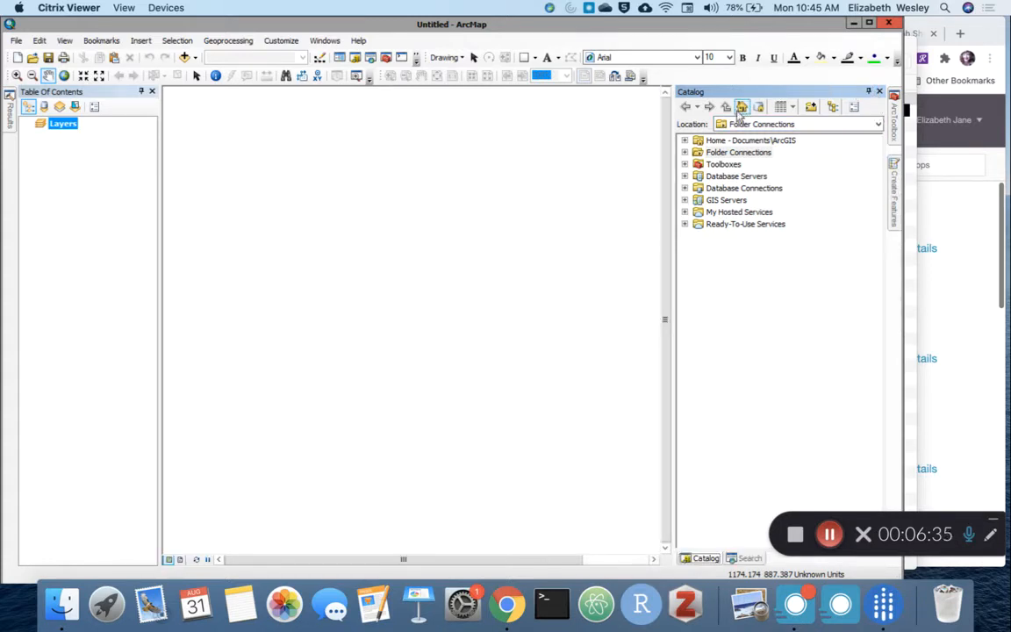
{"action": "left_click", "coordinate": [810, 108]}
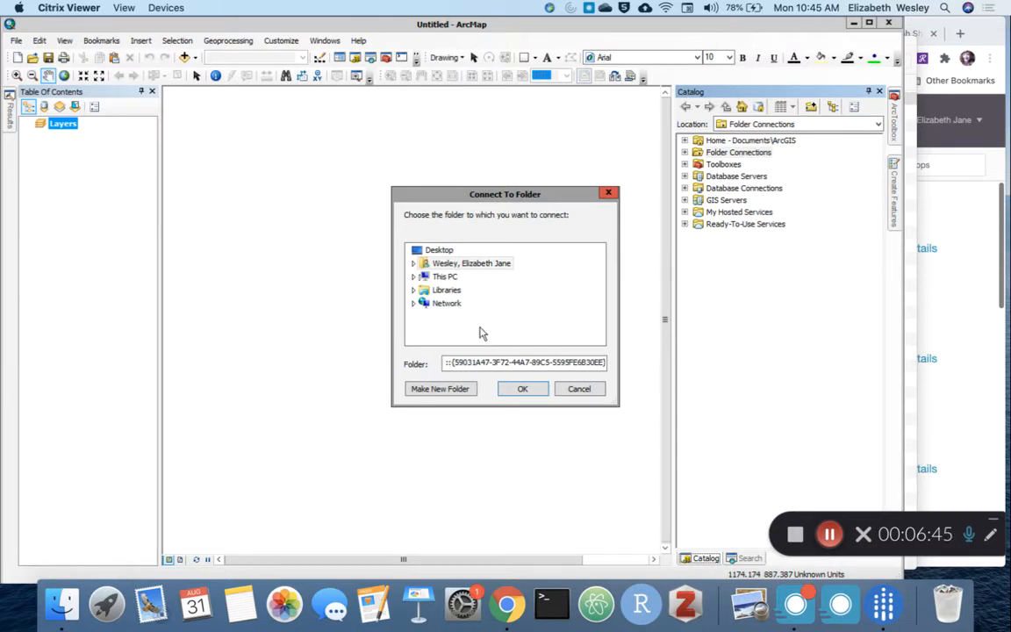
Step: Look through the personal account folder in the folder chooser and collapse it again
{"action": "left_click", "coordinate": [435, 264]}
{"action": "double_click", "coordinate": [431, 265]}
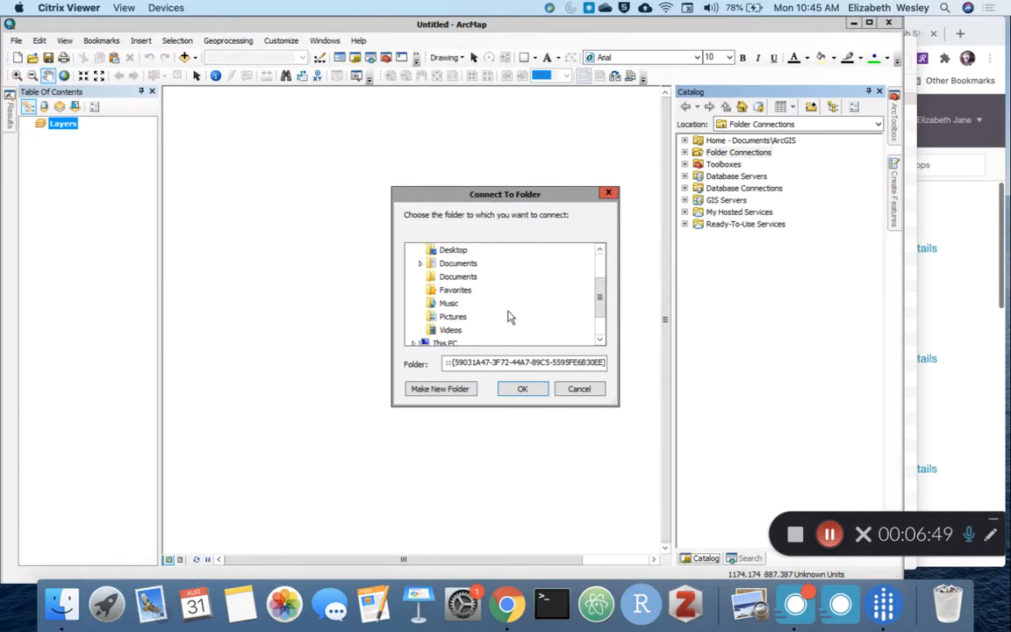
{"action": "scroll", "coordinate": [509, 316], "scroll_direction": "up", "scroll_amount": 5}
{"action": "left_click", "coordinate": [413, 265]}
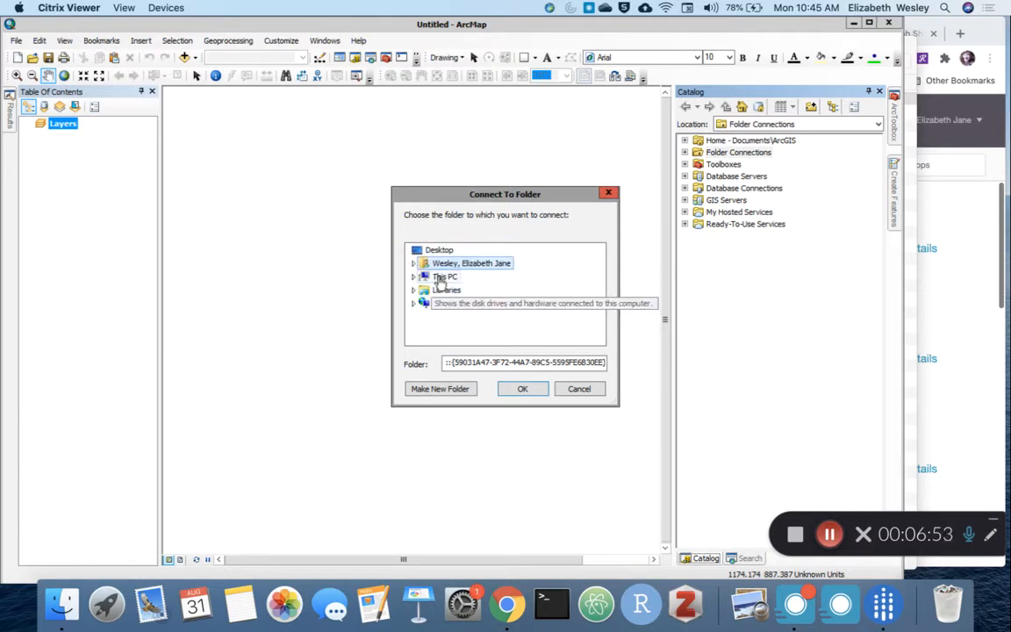
Step: Expand This PC, the Mac's Local Disk C, Users and the personal home folder in the folder chooser
{"action": "double_click", "coordinate": [443, 277]}
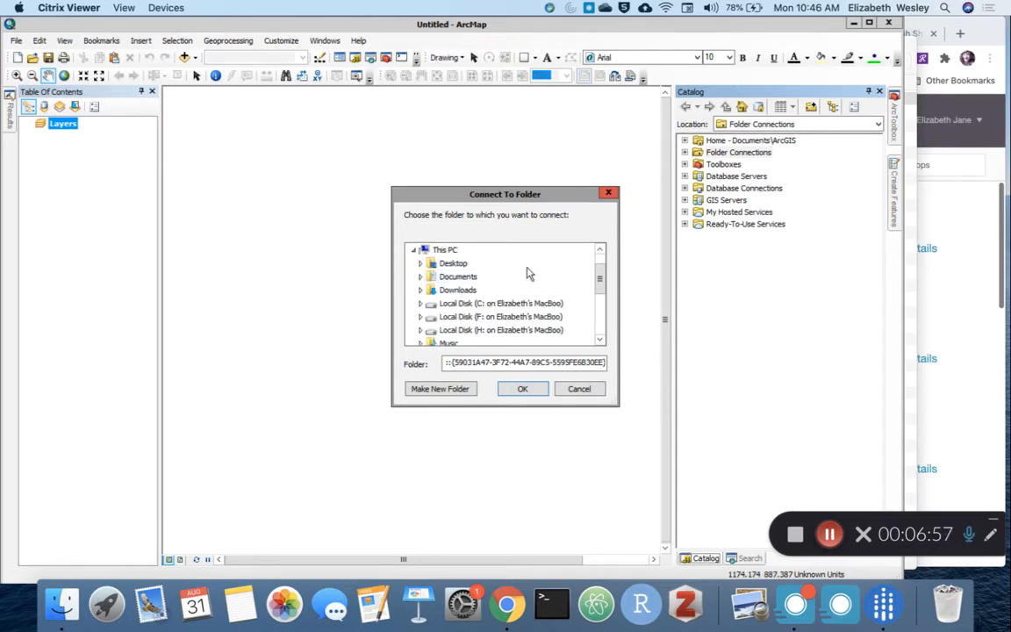
{"action": "scroll", "coordinate": [527, 274], "scroll_direction": "down", "scroll_amount": 2}
{"action": "scroll", "coordinate": [527, 274], "scroll_direction": "up", "scroll_amount": 2}
{"action": "left_click", "coordinate": [421, 305]}
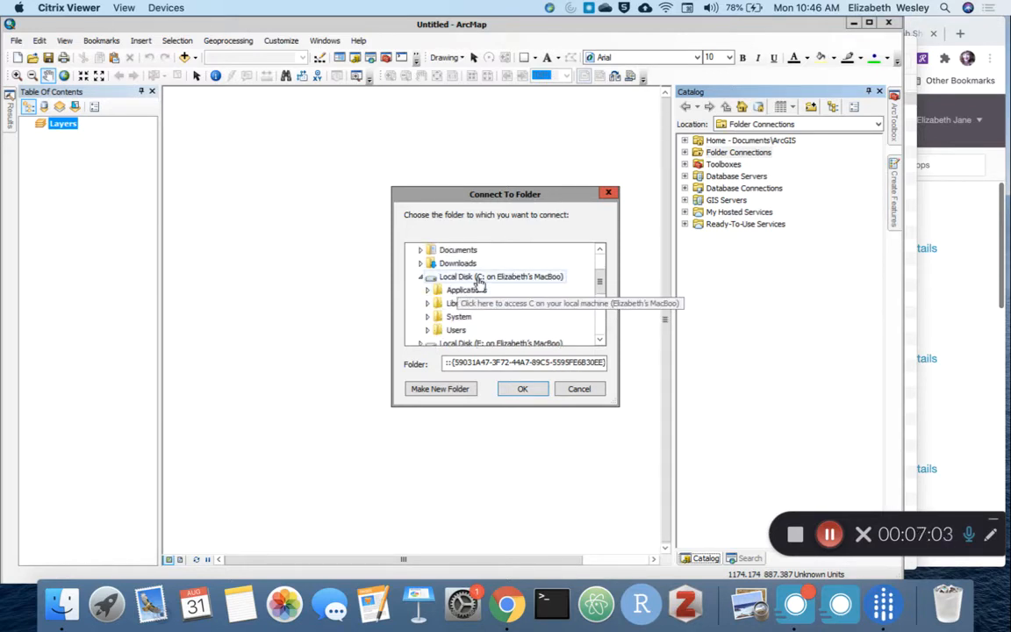
{"action": "left_click", "coordinate": [429, 331]}
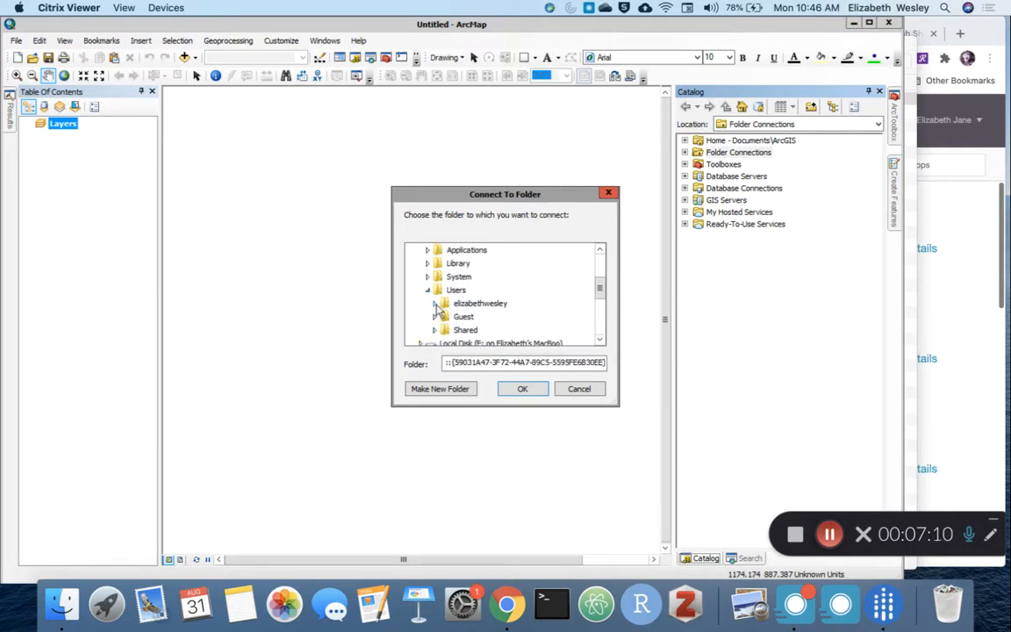
{"action": "left_click", "coordinate": [435, 304]}
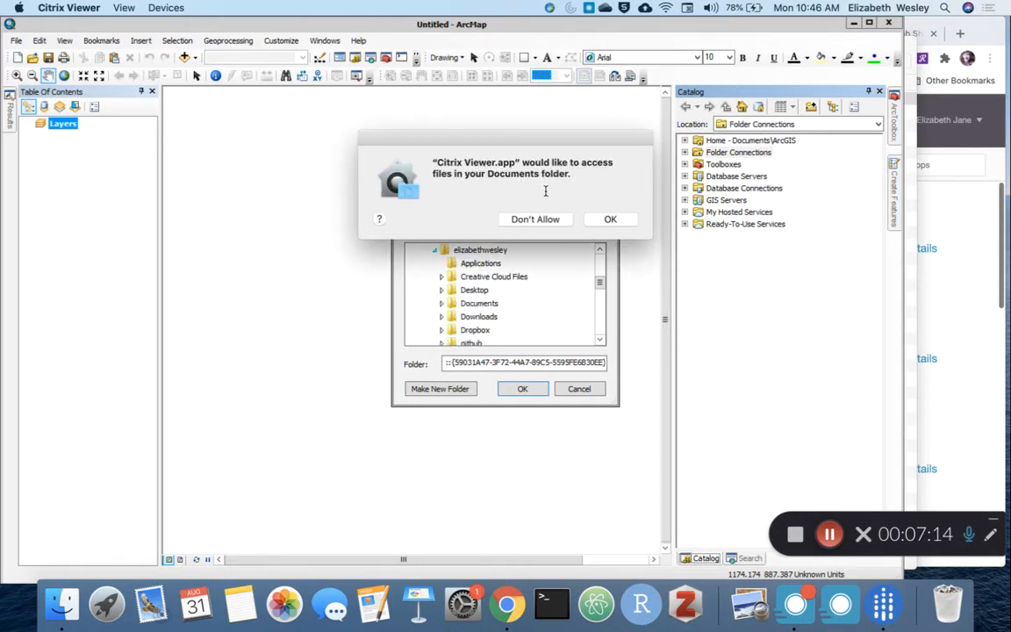
Step: Allow Citrix Viewer to access files in the Documents and Desktop folders
{"action": "left_click", "coordinate": [610, 220]}
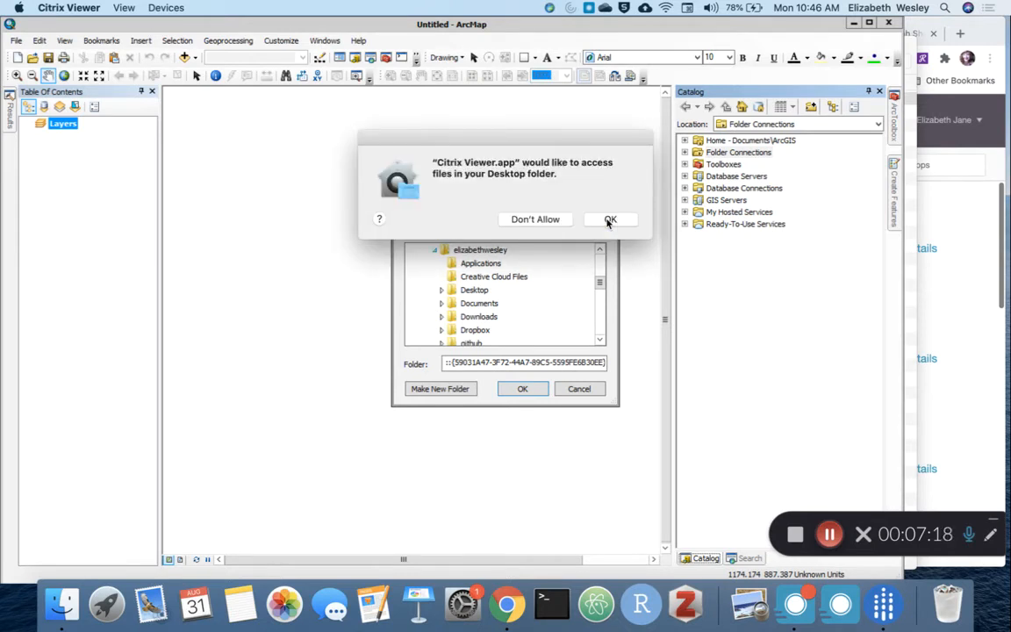
{"action": "left_click", "coordinate": [614, 220]}
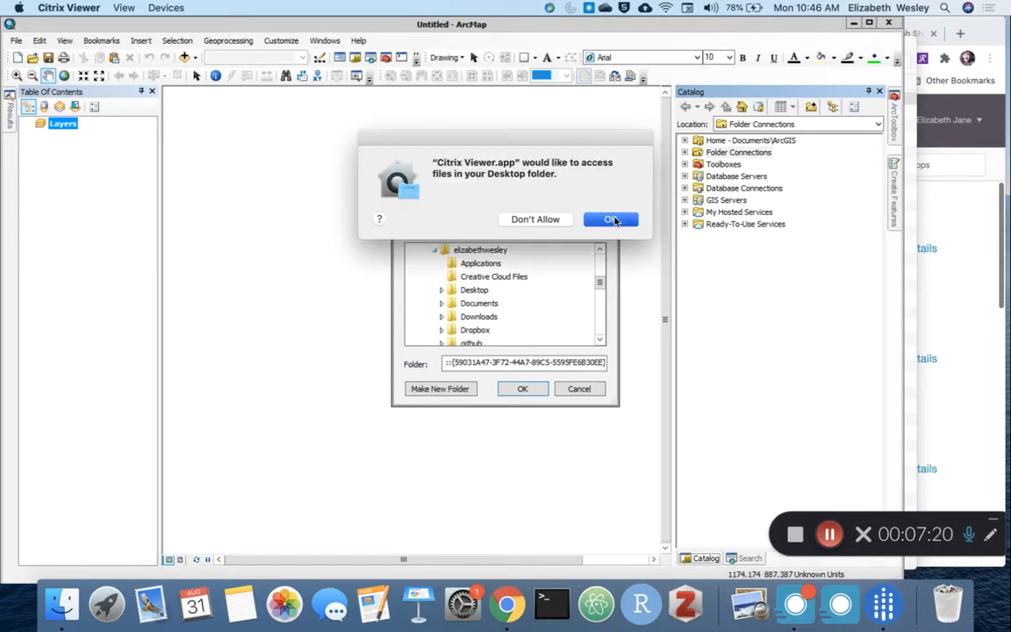
{"action": "left_click", "coordinate": [612, 220]}
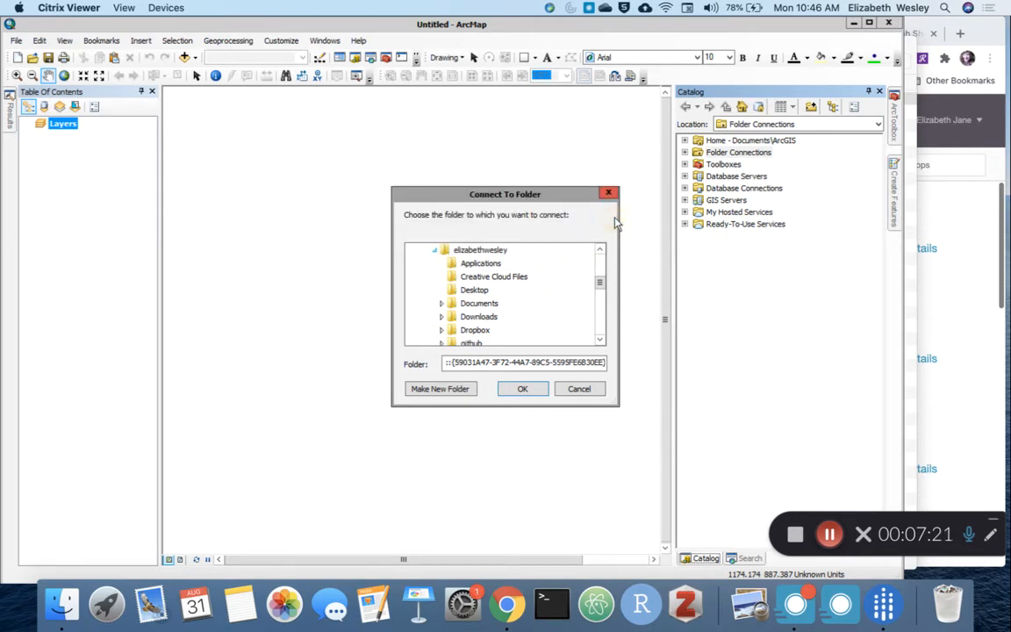
Step: Look through the Documents folder, collapse it again and browse the other subfolders of the home folder
{"action": "left_click", "coordinate": [441, 303]}
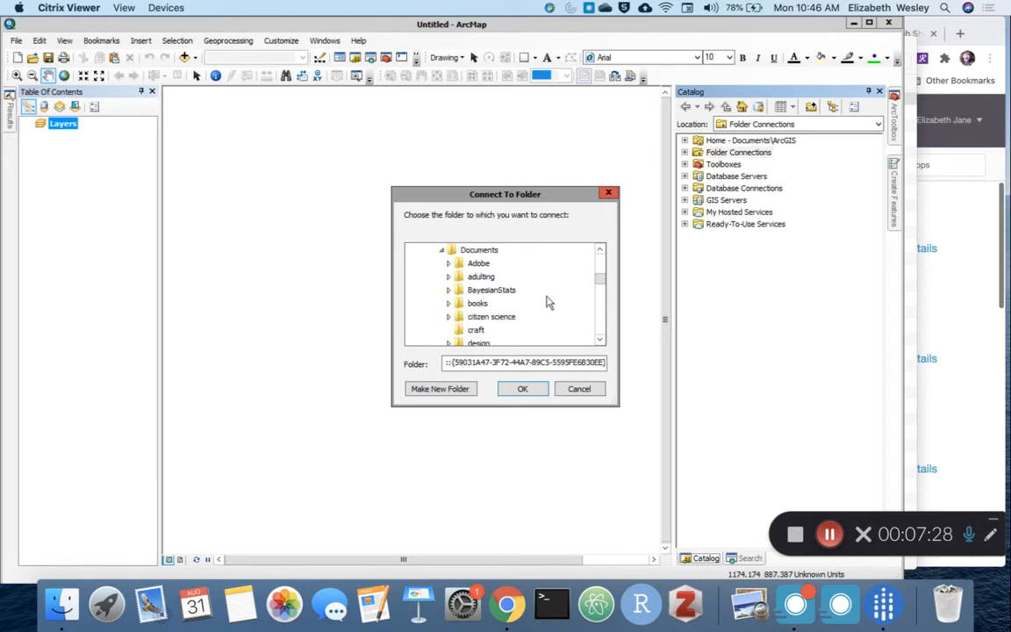
{"action": "scroll", "coordinate": [547, 303], "scroll_direction": "up", "scroll_amount": 5}
{"action": "scroll", "coordinate": [547, 303], "scroll_direction": "down", "scroll_amount": 5}
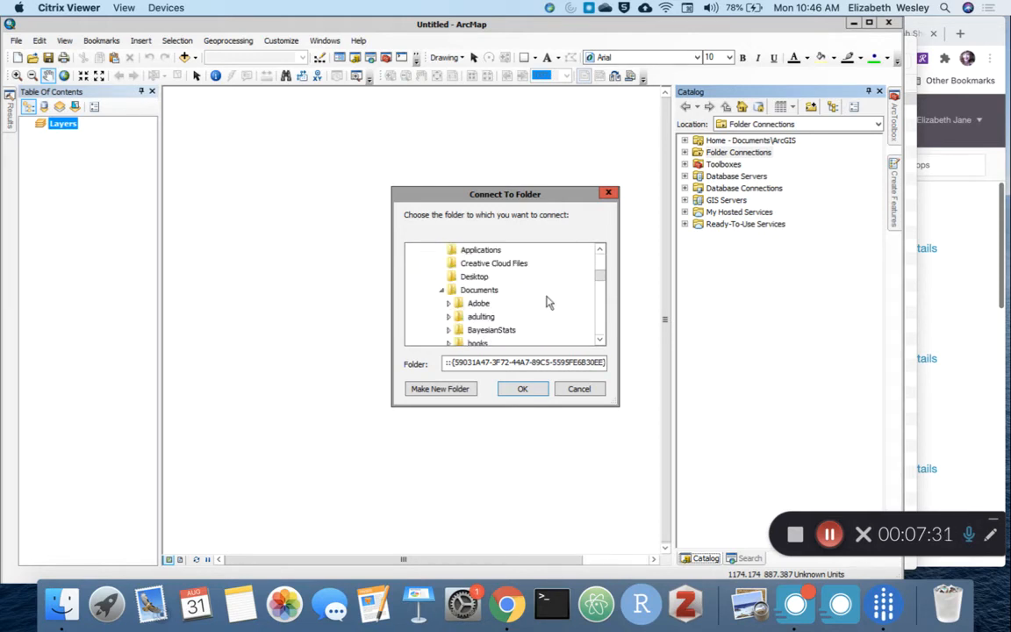
{"action": "left_click", "coordinate": [442, 290]}
{"action": "left_click", "coordinate": [601, 340]}
{"action": "left_click", "coordinate": [601, 340]}
{"action": "left_click", "coordinate": [600, 341]}
{"action": "left_click", "coordinate": [601, 341]}
{"action": "left_click", "coordinate": [600, 339]}
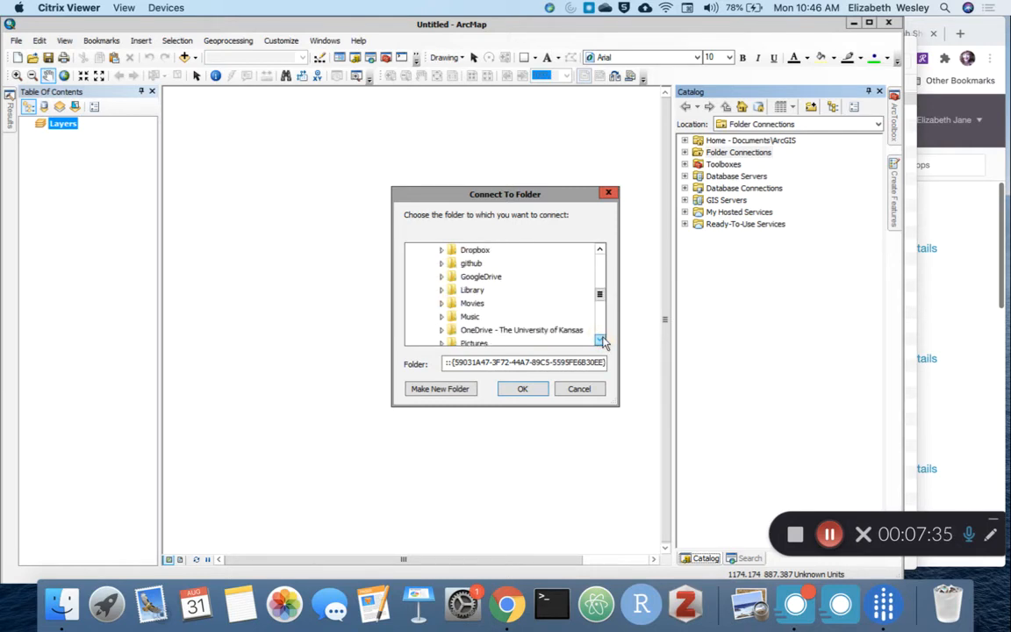
{"action": "left_click", "coordinate": [600, 251]}
{"action": "left_click", "coordinate": [601, 250]}
{"action": "left_click", "coordinate": [600, 250]}
{"action": "left_click", "coordinate": [601, 250]}
{"action": "left_click", "coordinate": [601, 250]}
{"action": "left_click", "coordinate": [600, 250]}
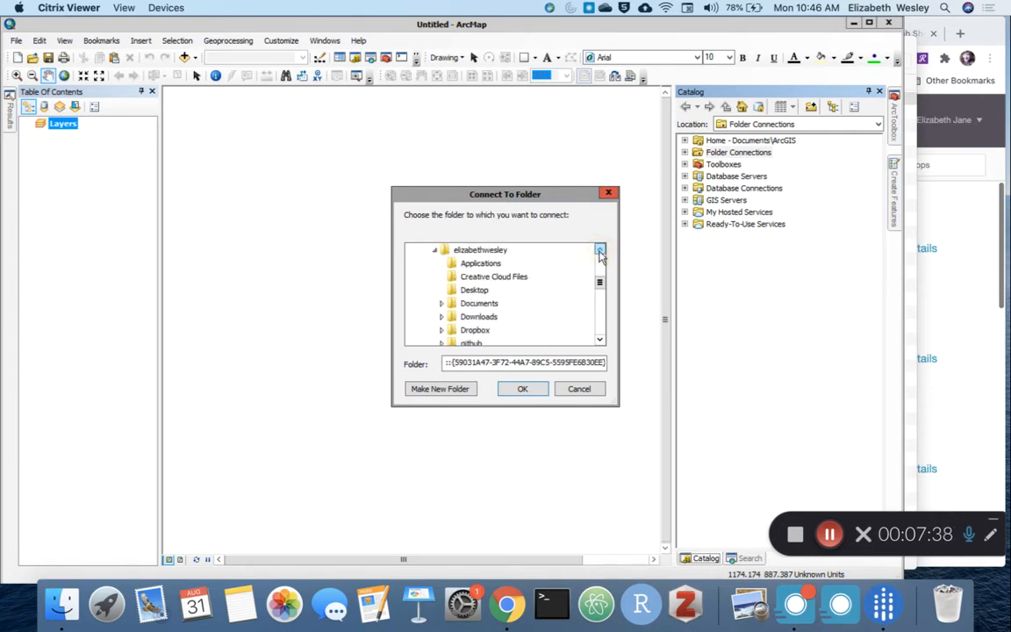
{"action": "left_click", "coordinate": [601, 251]}
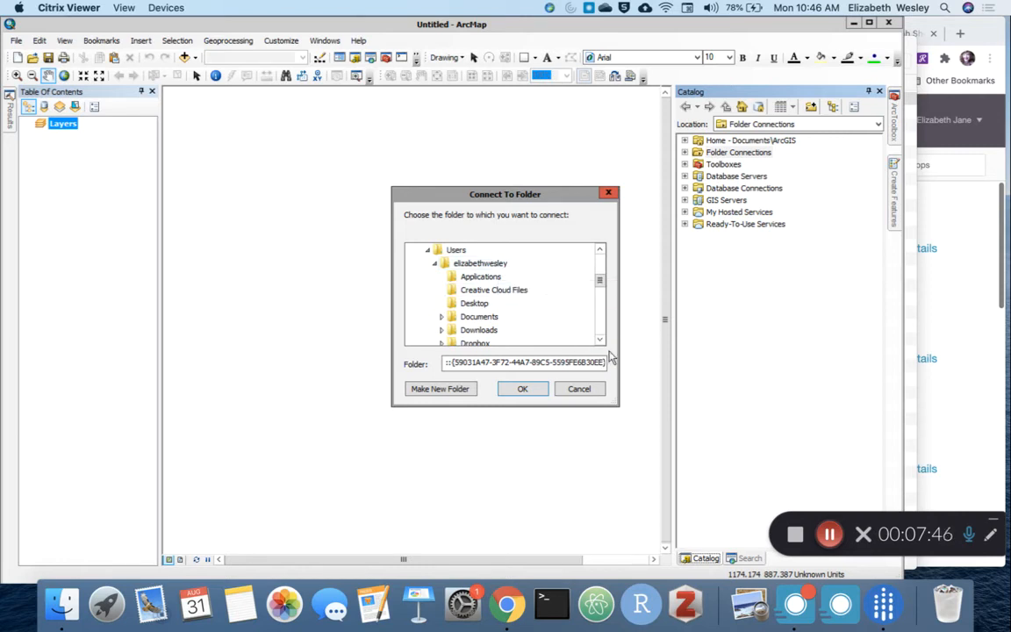
Step: Connect to the Lab01 folder inside GoogleDrive, KU, GEOG358
{"action": "scroll", "coordinate": [603, 342], "scroll_direction": "down", "scroll_amount": 3}
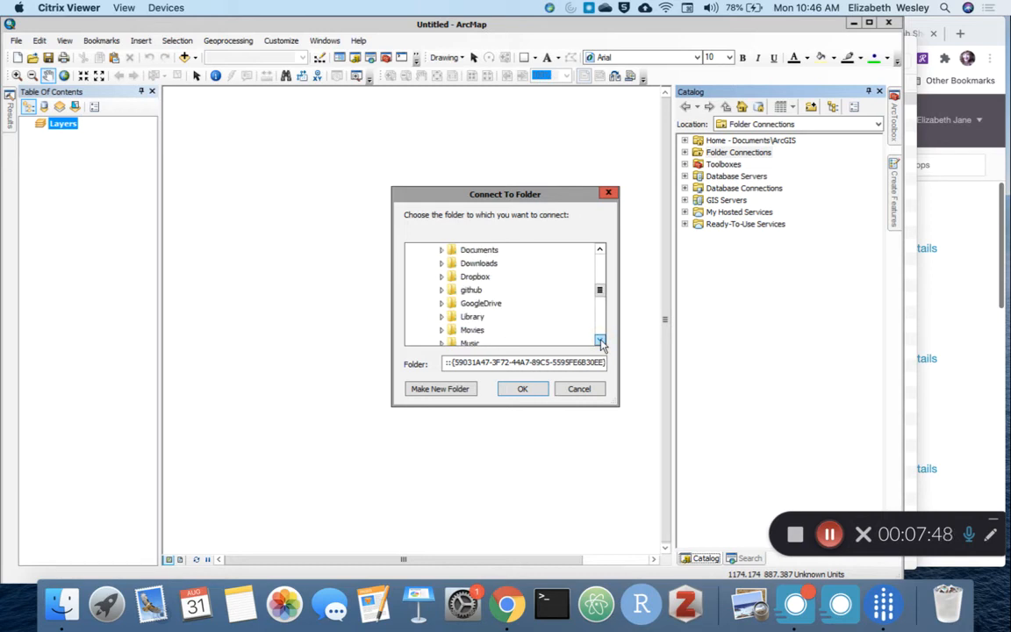
{"action": "left_click", "coordinate": [442, 290]}
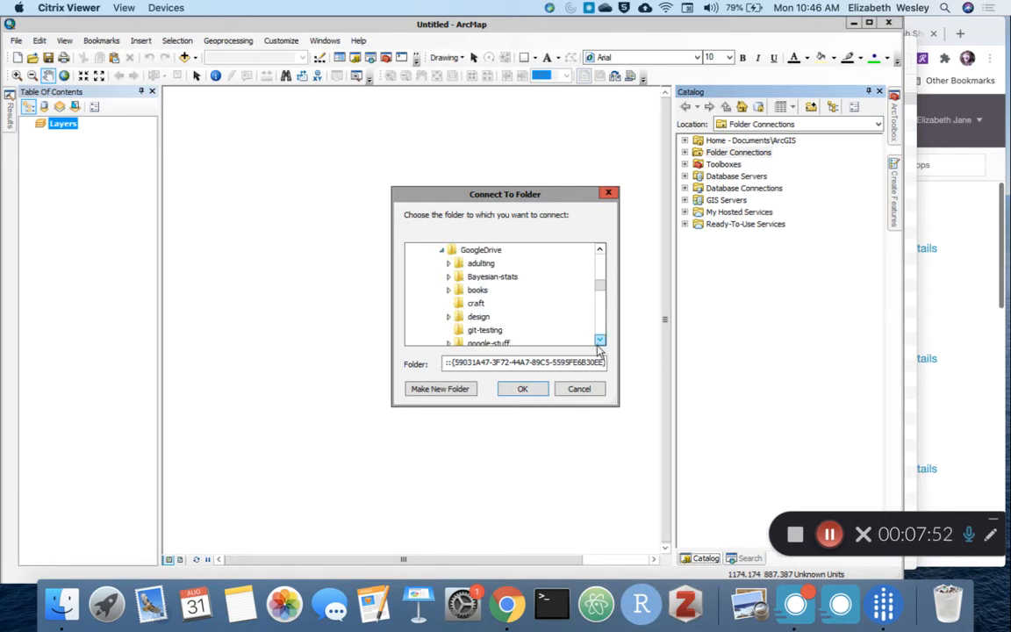
{"action": "scroll", "coordinate": [600, 343], "scroll_direction": "down", "scroll_amount": 5}
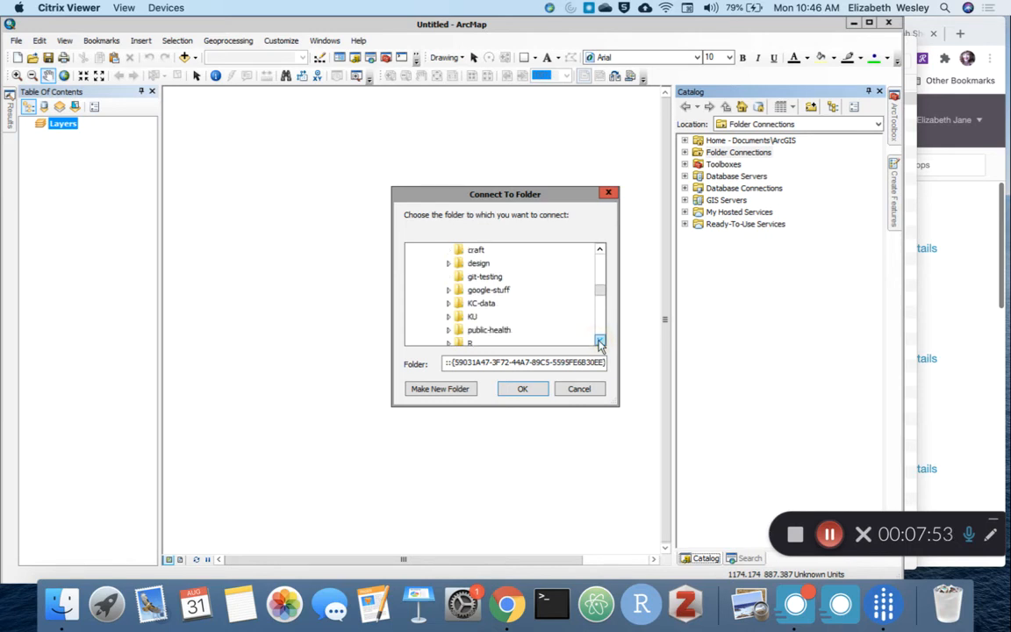
{"action": "left_click", "coordinate": [448, 290]}
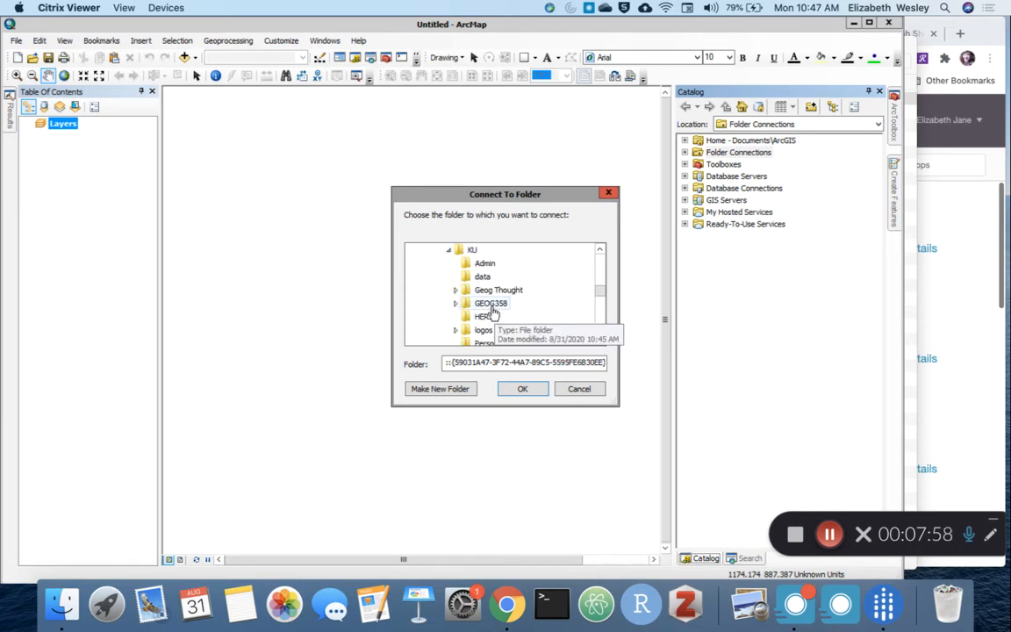
{"action": "left_click", "coordinate": [455, 303]}
{"action": "left_click", "coordinate": [492, 317]}
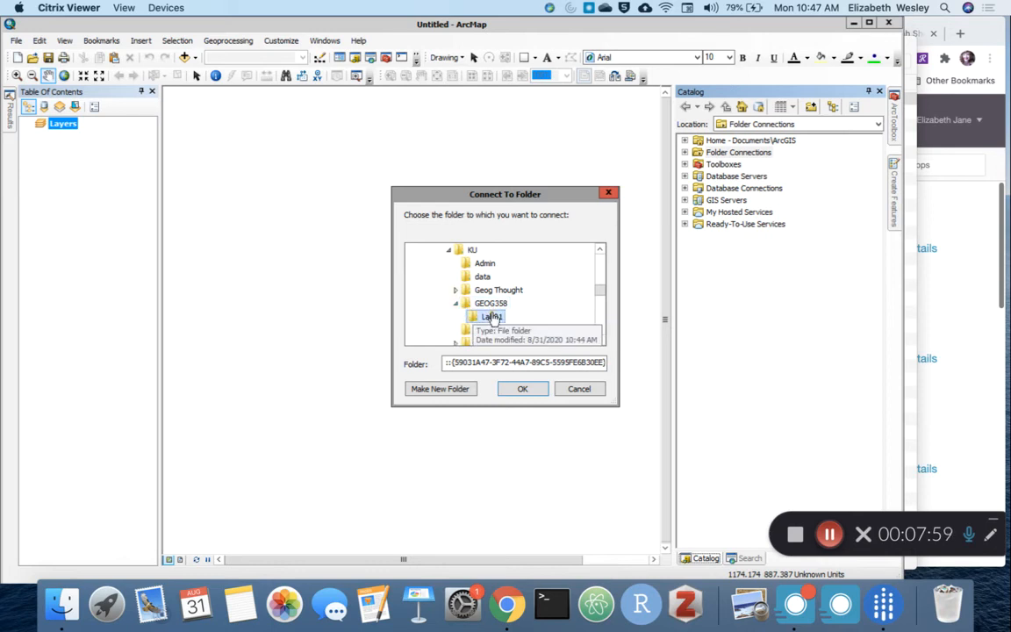
{"action": "left_click", "coordinate": [523, 389]}
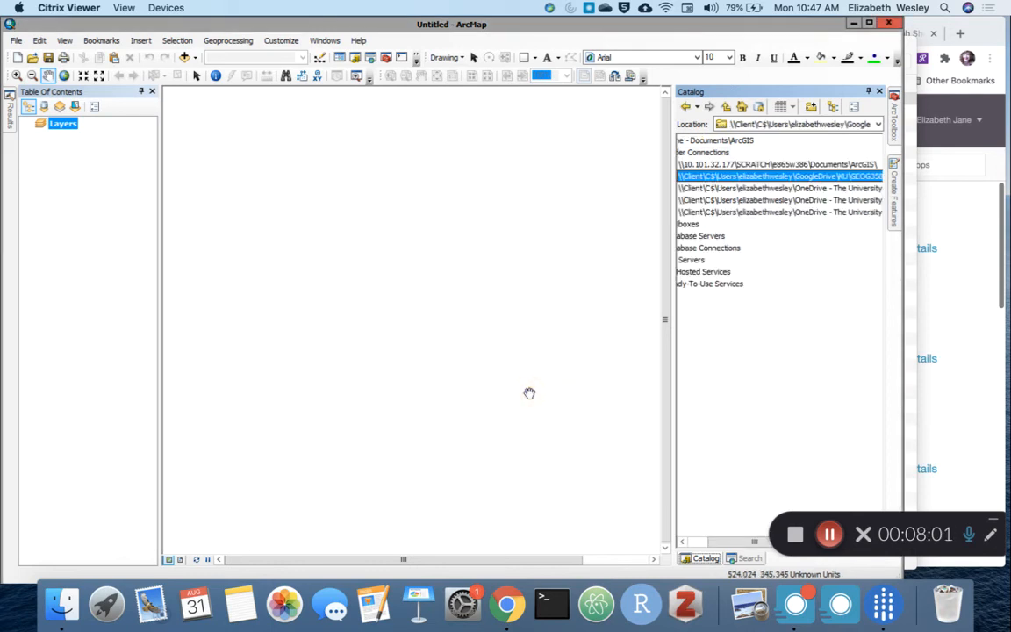
Step: Widen the Catalog pane, then rename the Lab01 folder connection to Lab1 and expand it
{"action": "left_click_drag", "start_coordinate": [672, 219], "coordinate": [575, 219]}
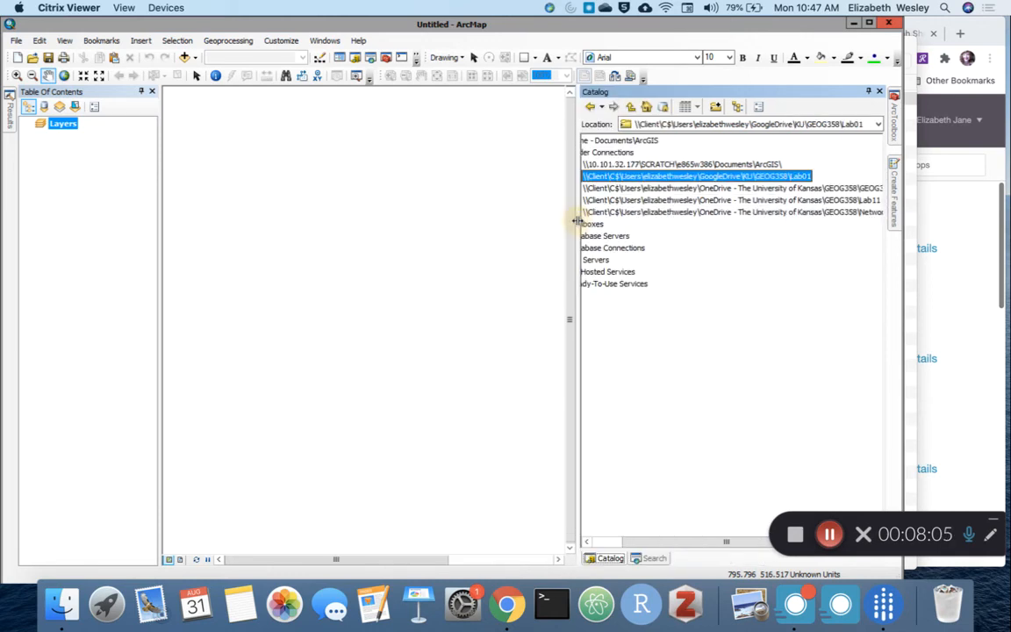
{"action": "left_click", "coordinate": [664, 176]}
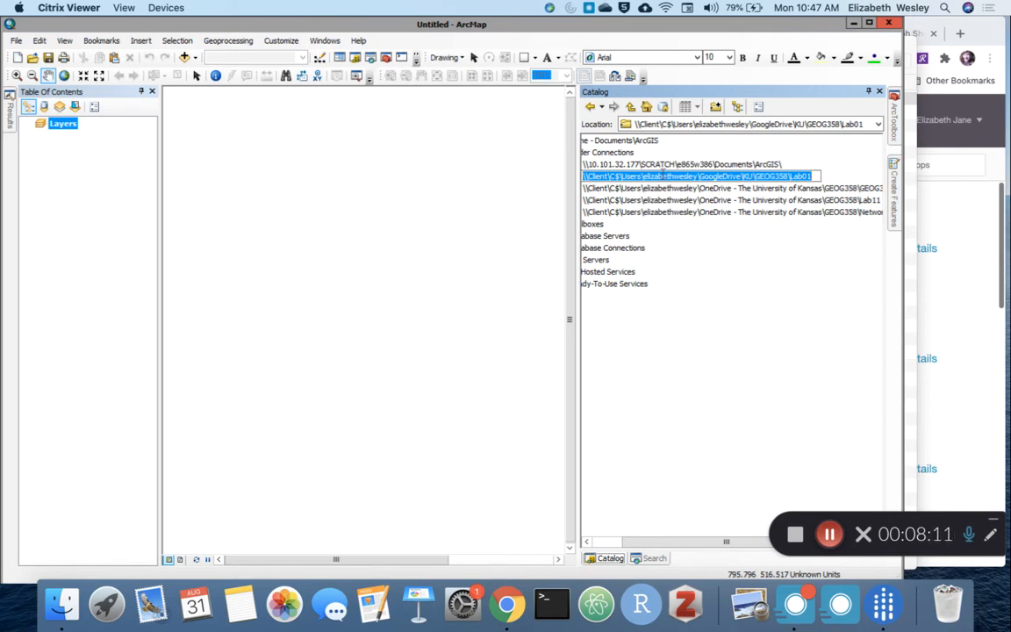
{"action": "type", "text": "Lab 1"}
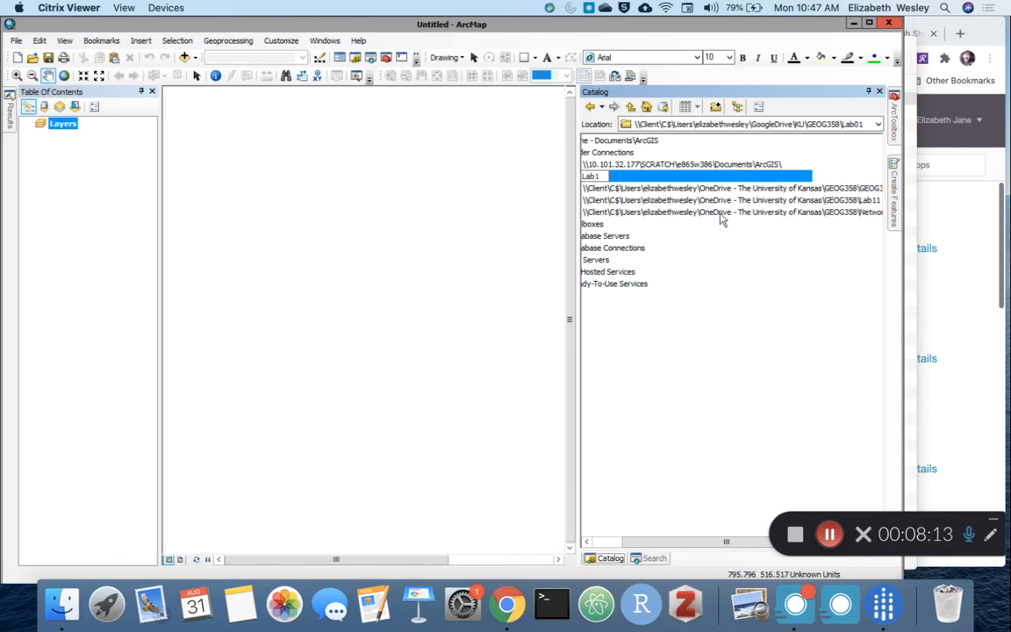
{"action": "key", "text": "Return"}
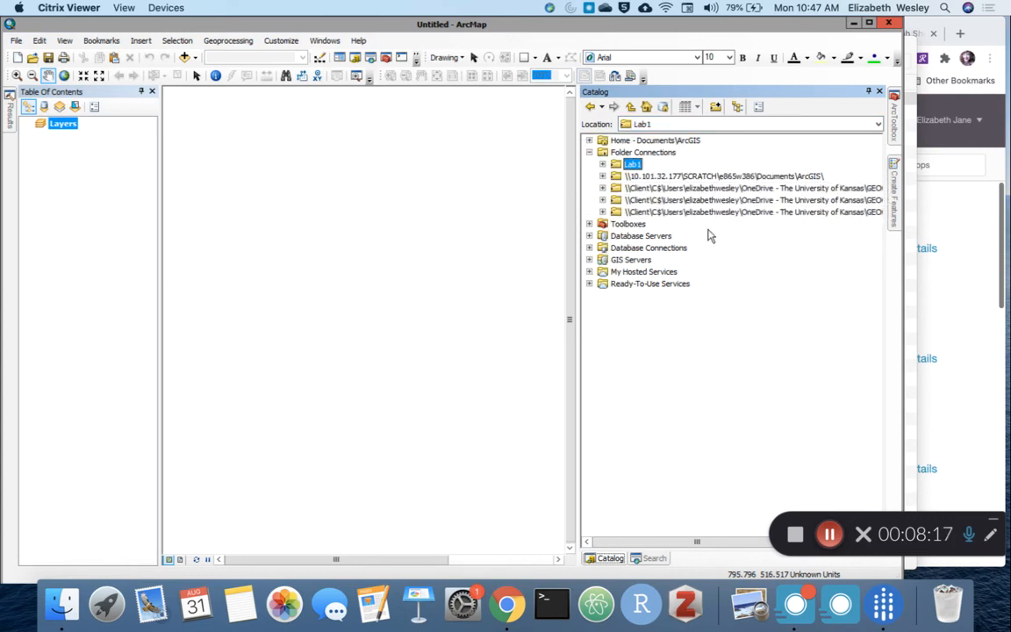
{"action": "left_click", "coordinate": [602, 166]}
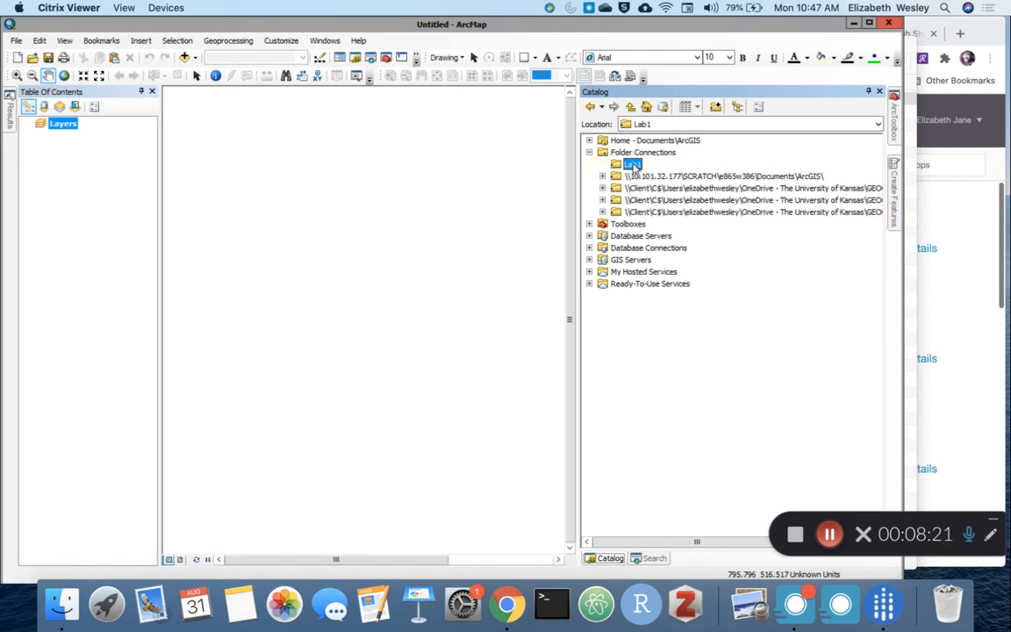